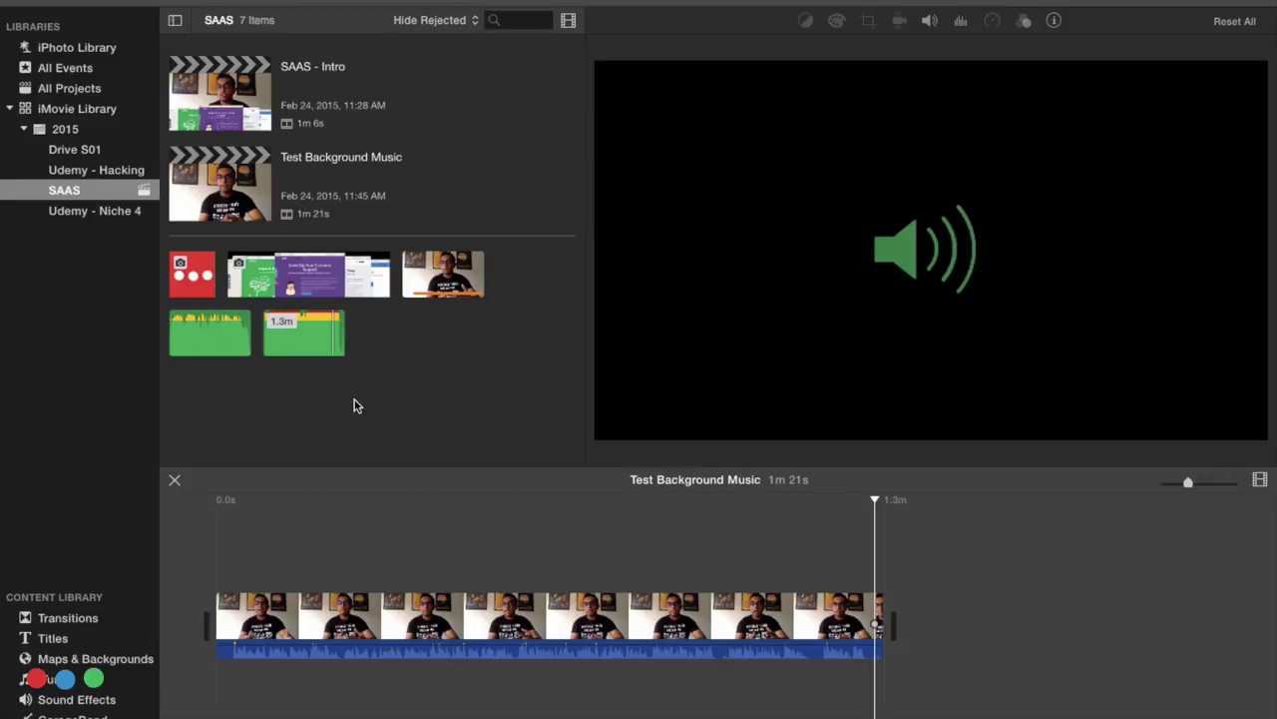
- Show the iTunes music library from the Content Library sidebar
{"action": "left_click", "coordinate": [57, 683]}
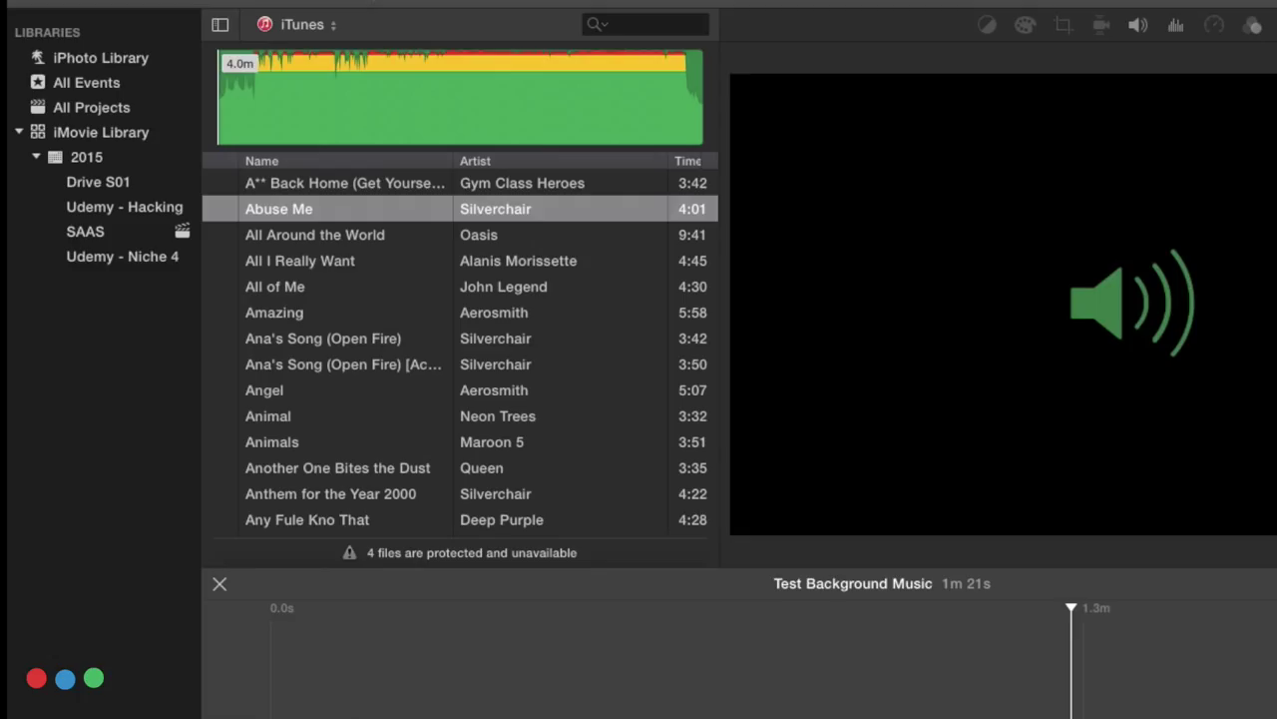
- Find Eric Clapton's 'Change the World' in the iTunes list and select the whole song
{"action": "scroll", "coordinate": [333, 464], "scroll_direction": "down", "scroll_amount": 5}
{"action": "scroll", "coordinate": [333, 464], "scroll_direction": "down", "scroll_amount": 5}
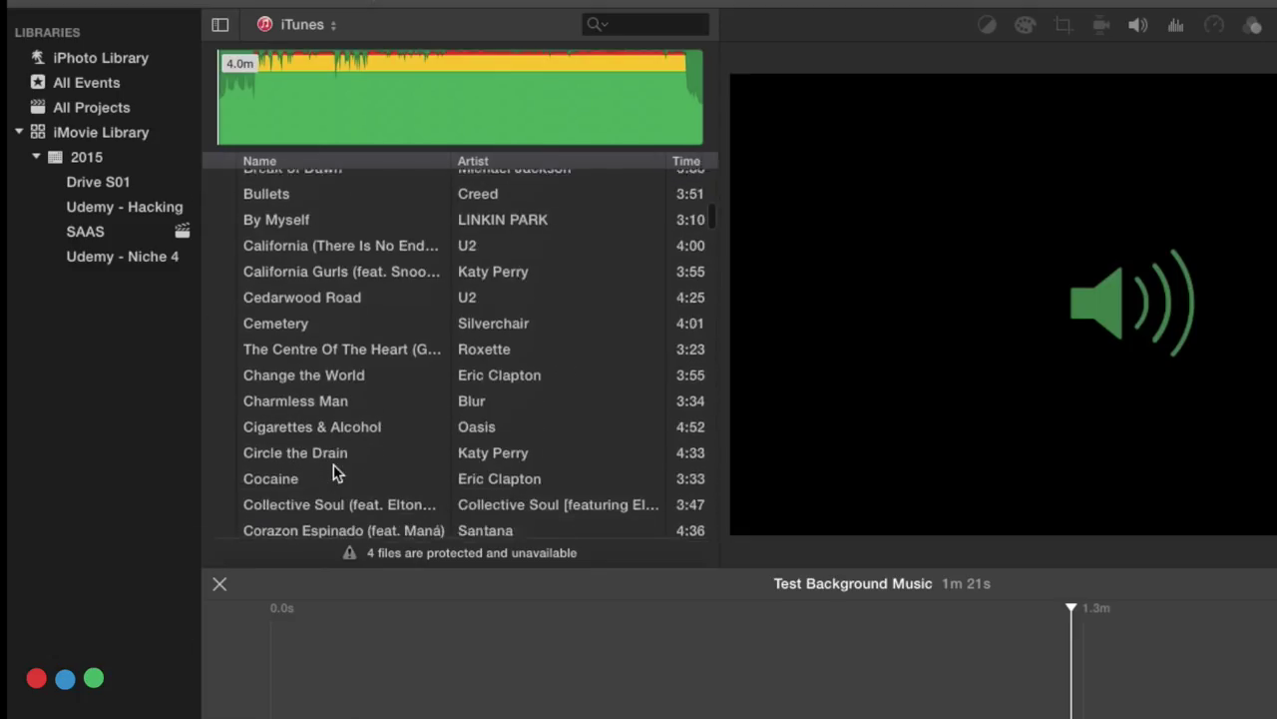
{"action": "left_click", "coordinate": [258, 367]}
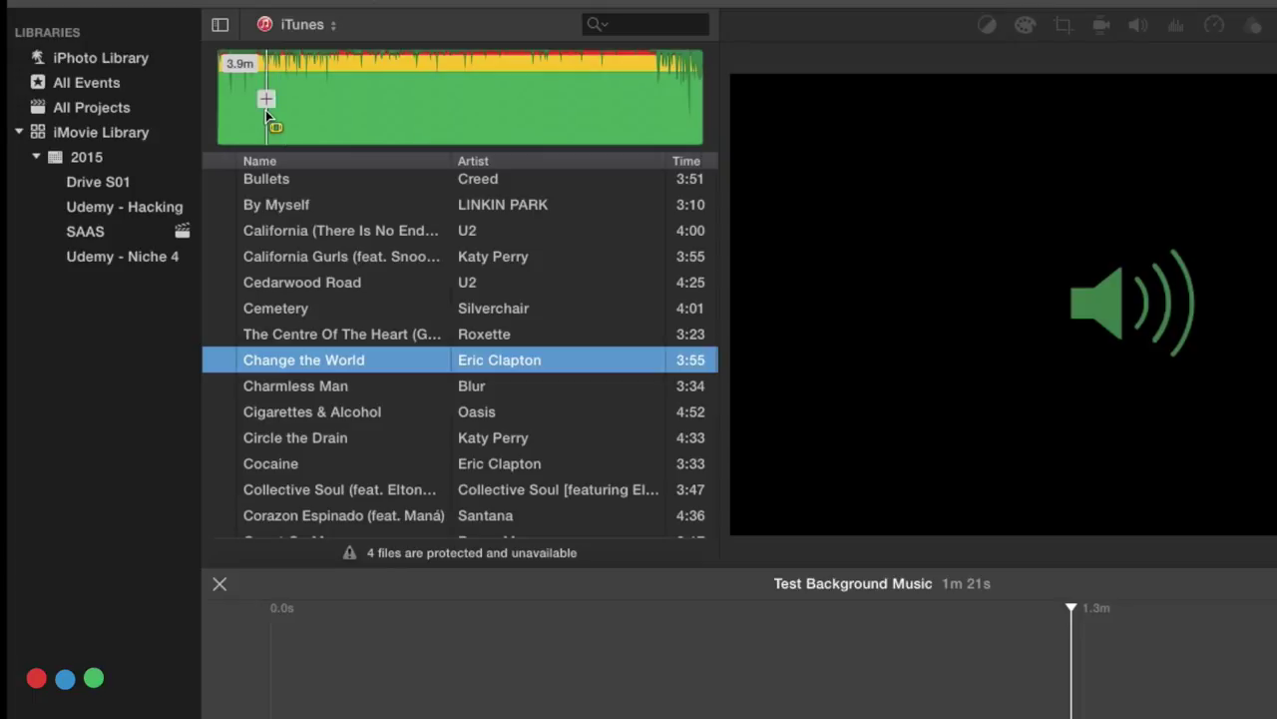
{"action": "left_click_drag", "start_coordinate": [265, 110], "coordinate": [280, 112]}
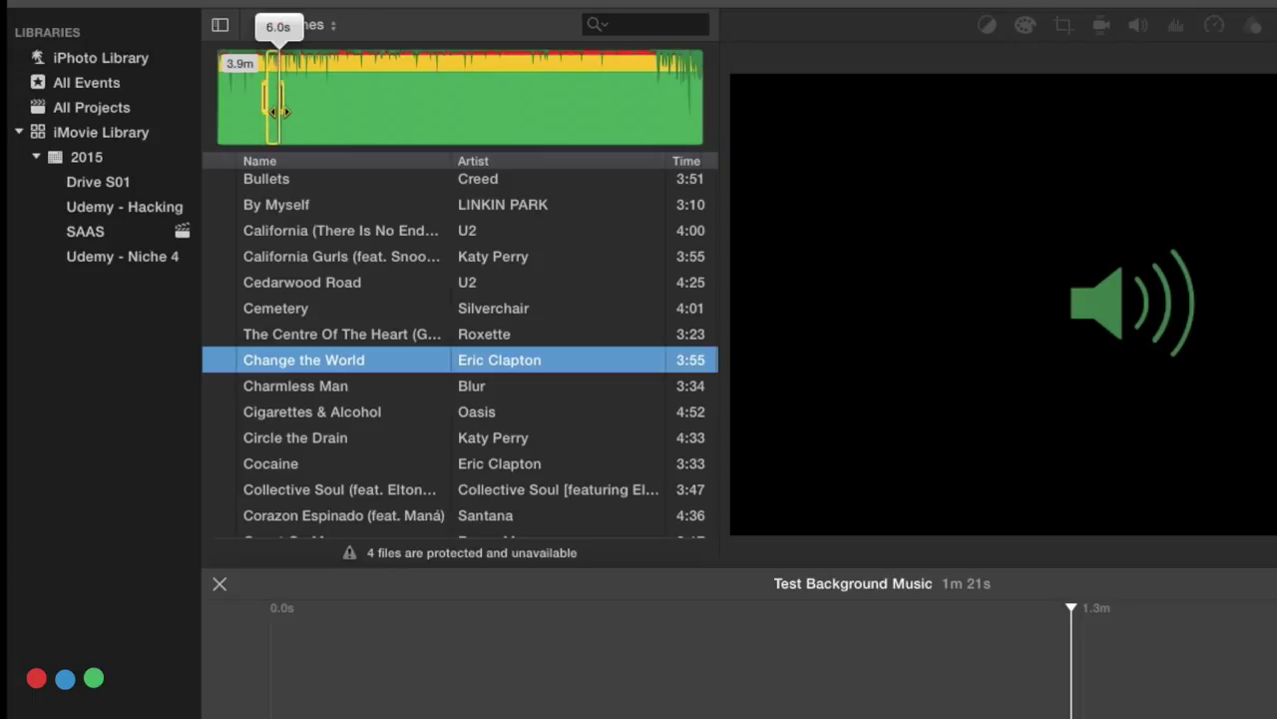
{"action": "left_click_drag", "start_coordinate": [281, 112], "coordinate": [330, 109]}
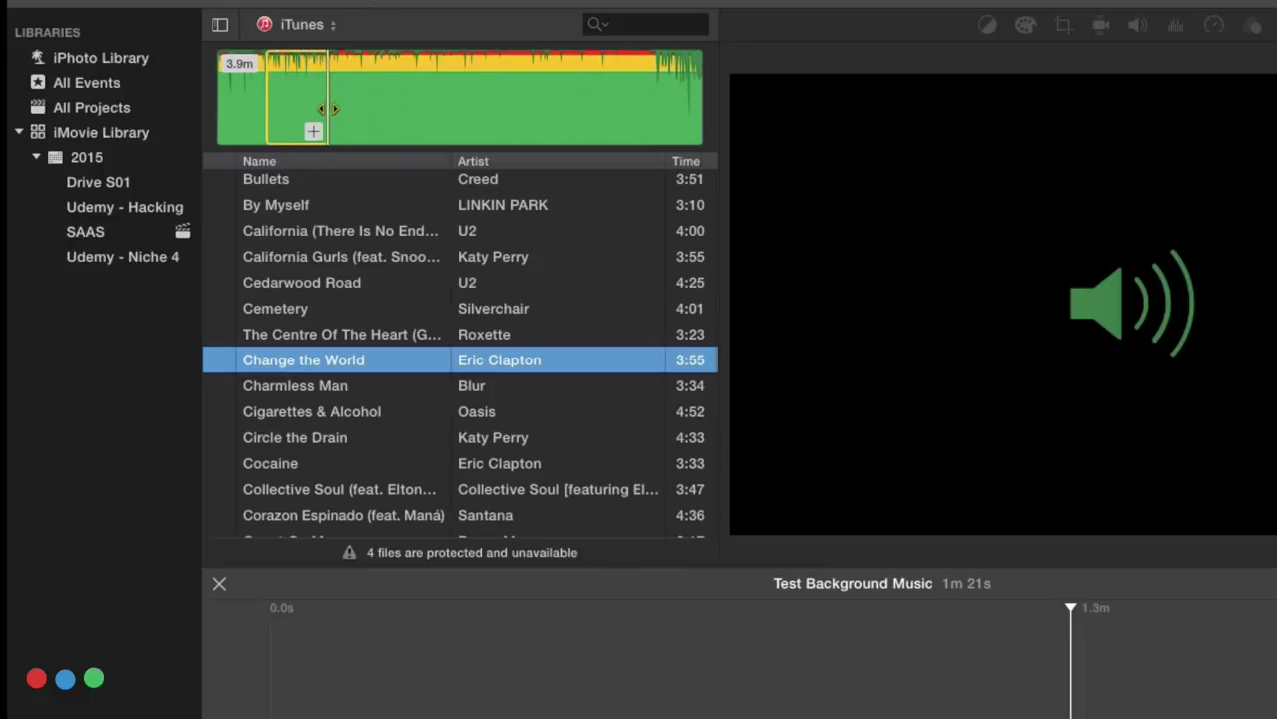
{"action": "left_click", "coordinate": [366, 113]}
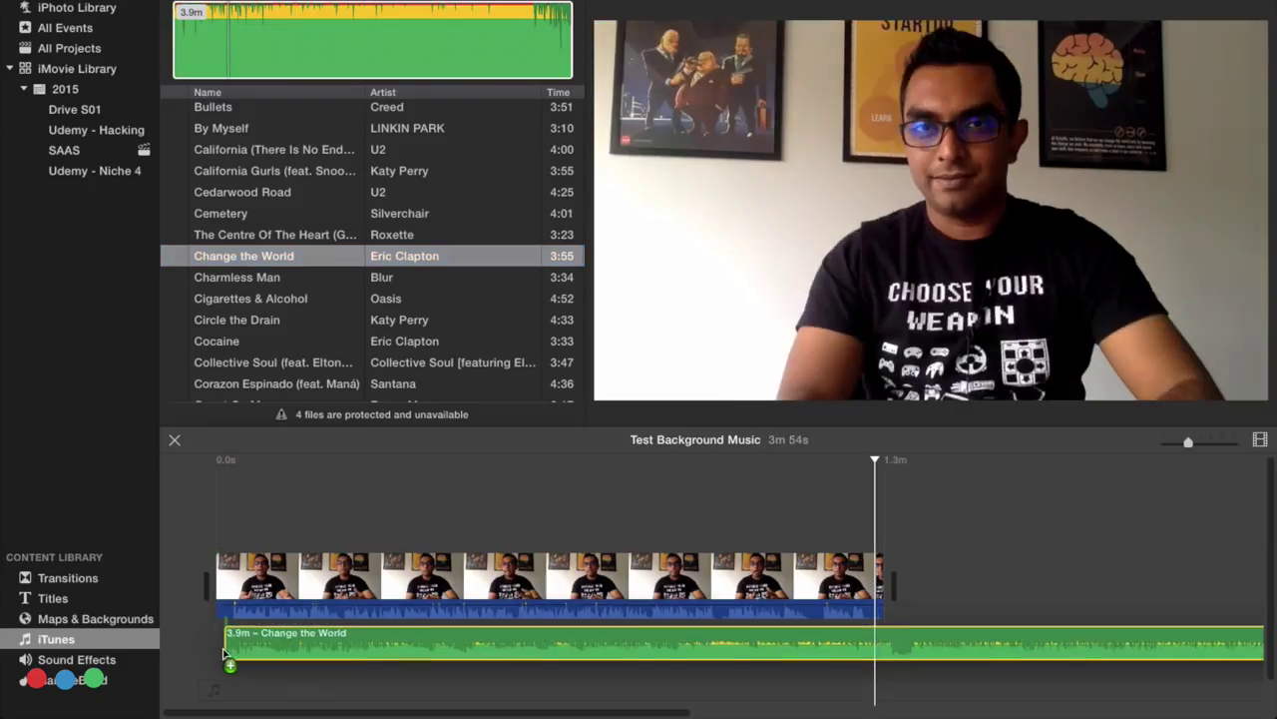
- Add 'Change the World' beneath the video clip, then select and delete that music clip
{"action": "mouse_move", "coordinate": [213, 398]}
{"action": "left_mouse_down"}
{"action": "mouse_move", "coordinate": [201, 688]}
{"action": "mouse_move", "coordinate": [204, 668]}
{"action": "left_mouse_up"}
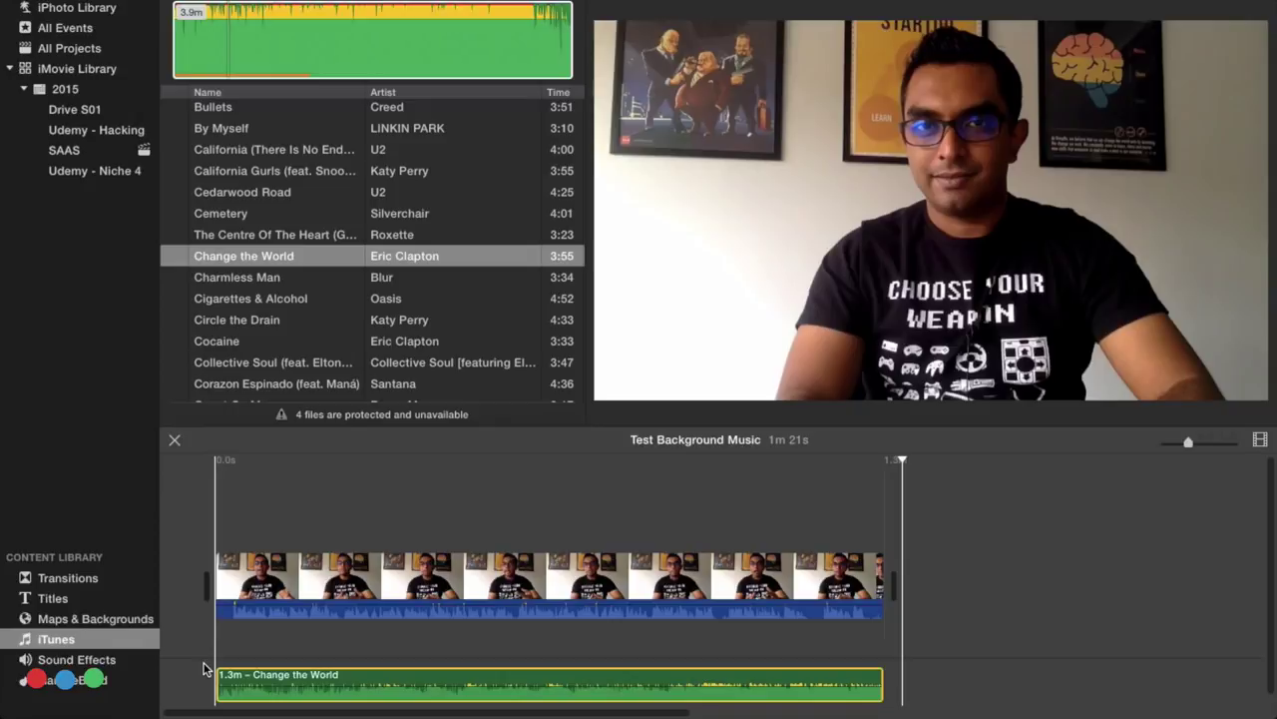
{"action": "left_click", "coordinate": [202, 672]}
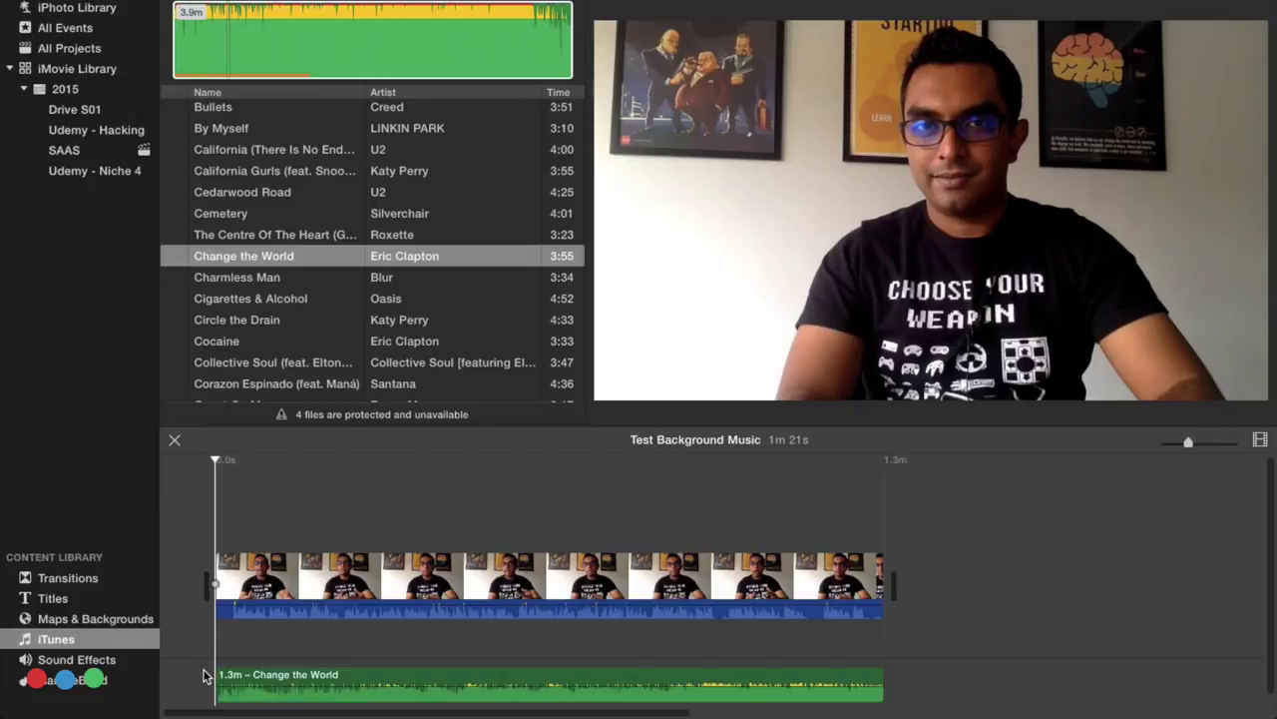
{"action": "left_click_drag", "start_coordinate": [202, 676], "coordinate": [910, 699]}
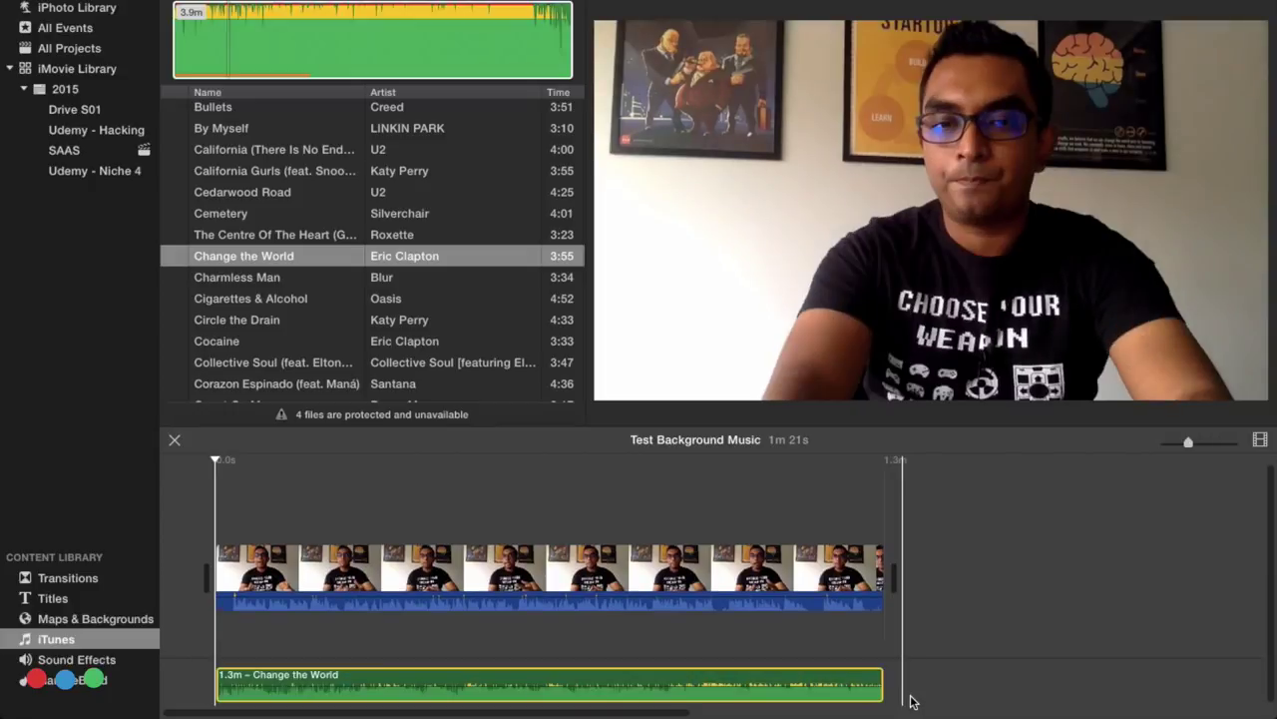
{"action": "key", "text": "Delete"}
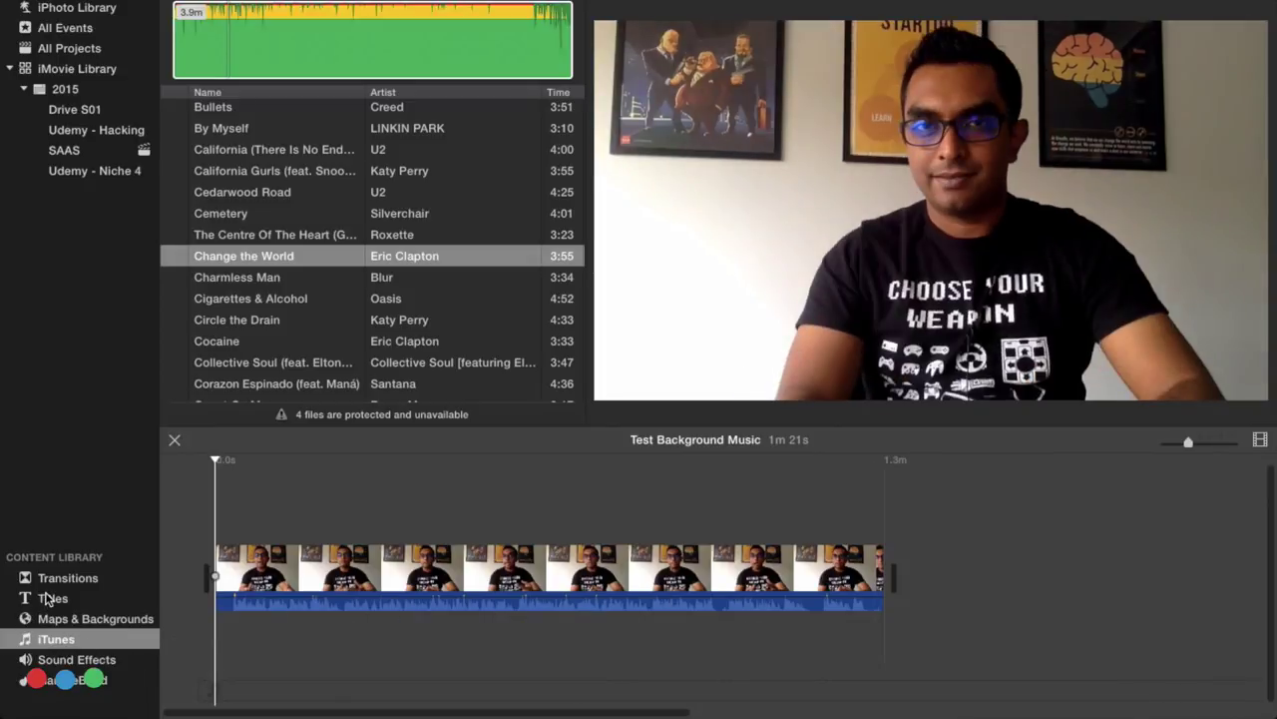
- Open the Sound Effects library and switch to the Theme Music folder
{"action": "left_click", "coordinate": [58, 640]}
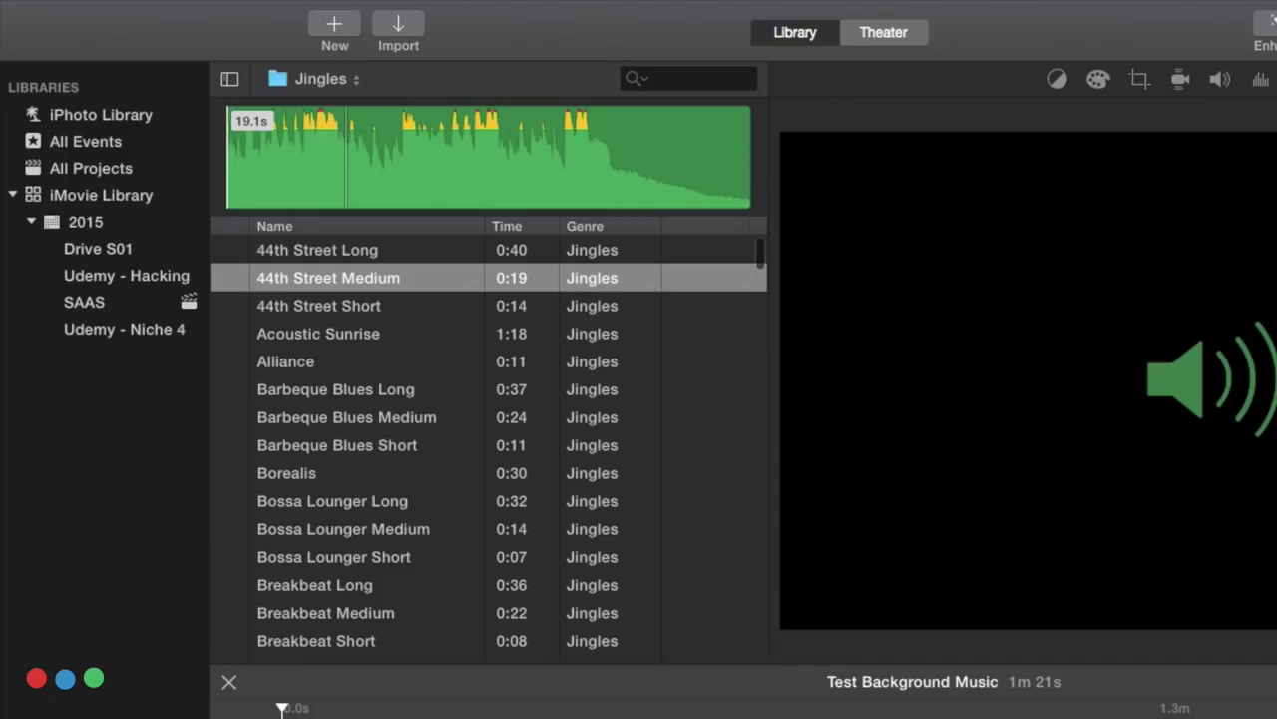
{"action": "left_click", "coordinate": [305, 80]}
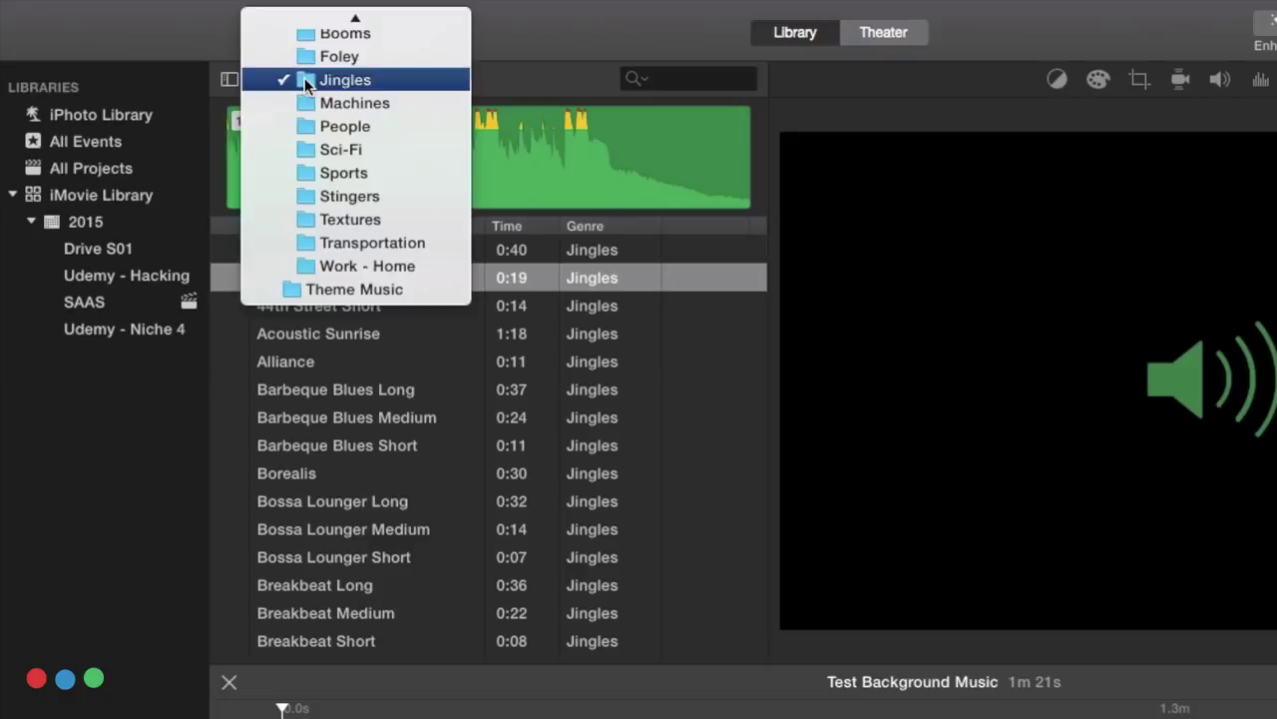
{"action": "left_click", "coordinate": [337, 289]}
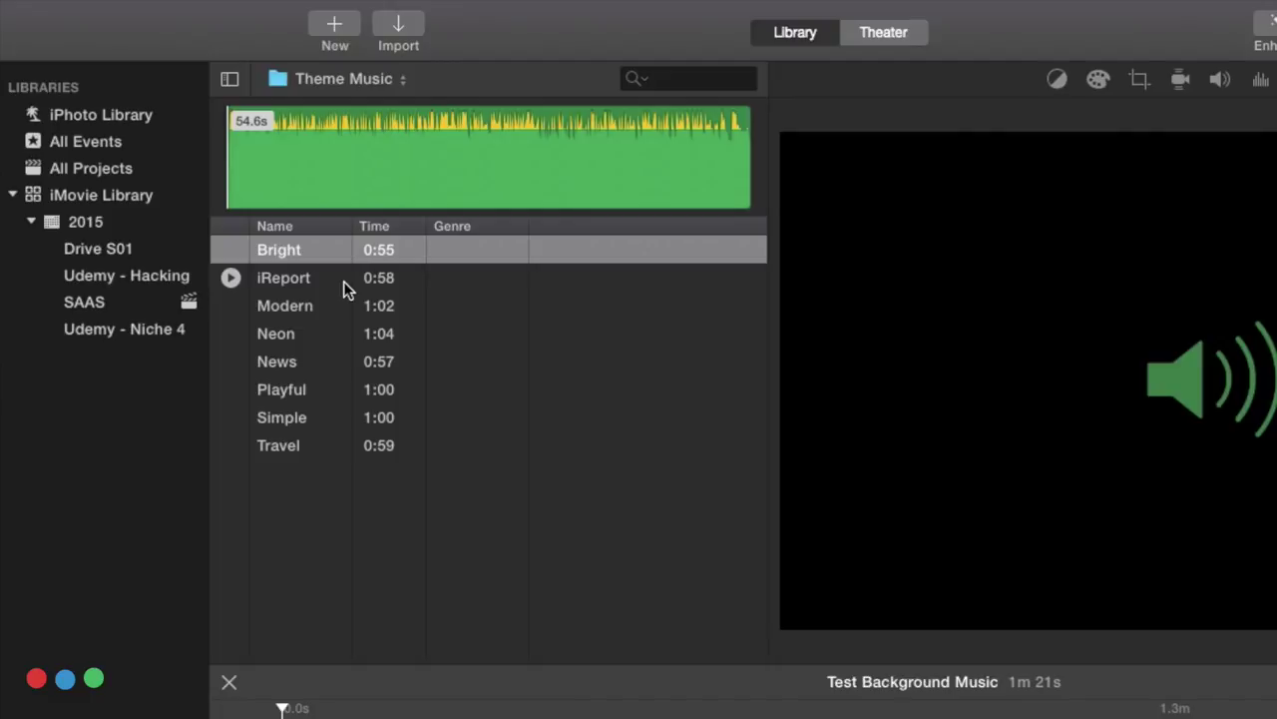
- Preview the Bright theme track and add it to the project, then undo the addition
{"action": "left_click", "coordinate": [230, 250]}
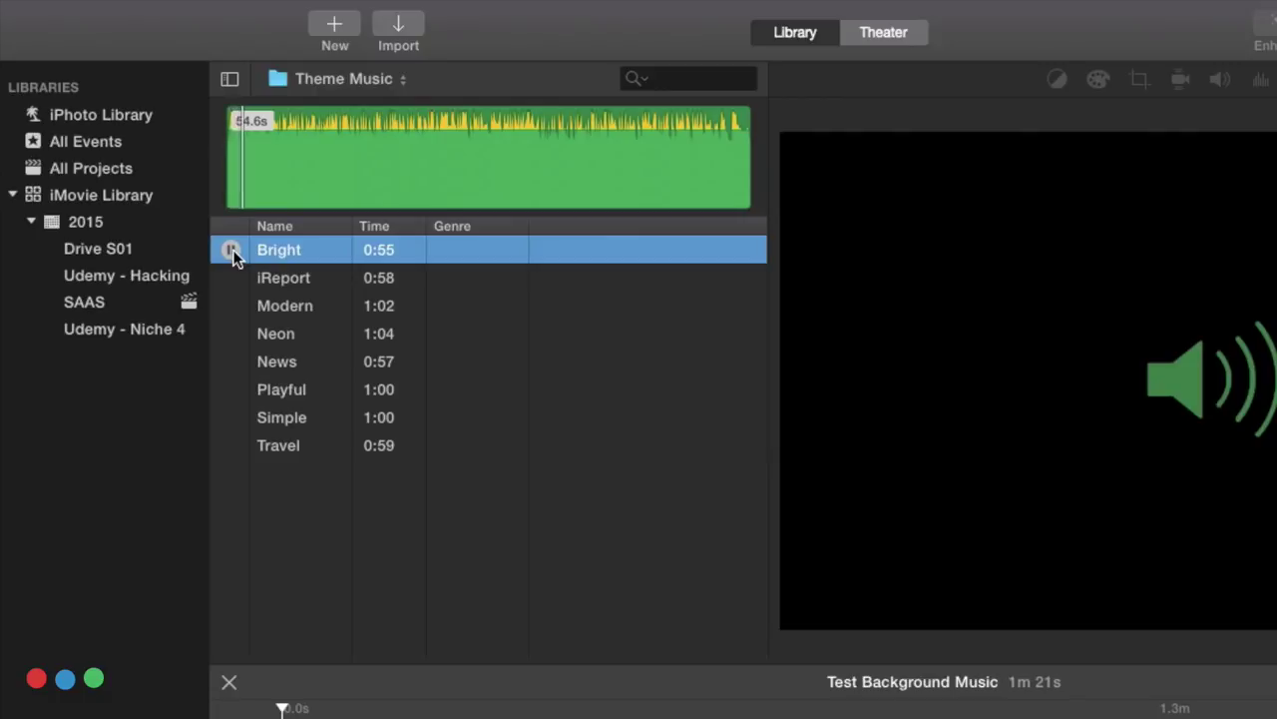
{"action": "left_click", "coordinate": [230, 251]}
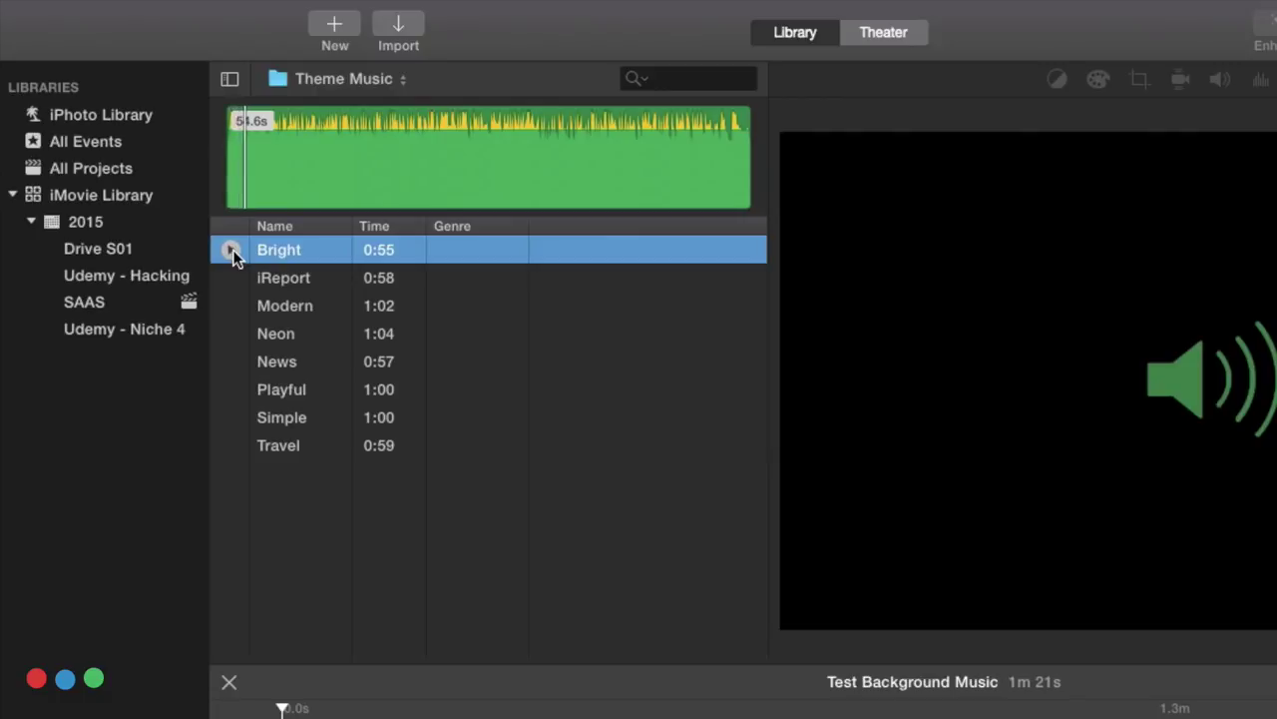
{"action": "left_click", "coordinate": [364, 164]}
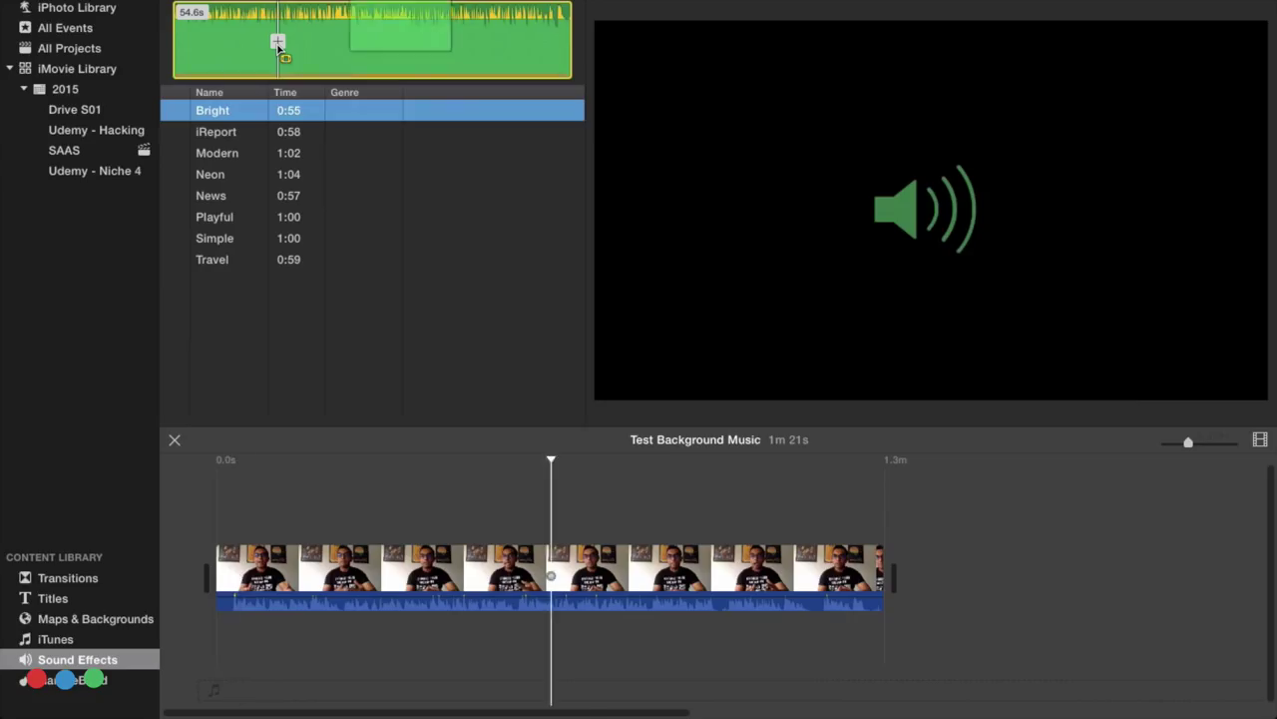
{"action": "left_click", "coordinate": [278, 44]}
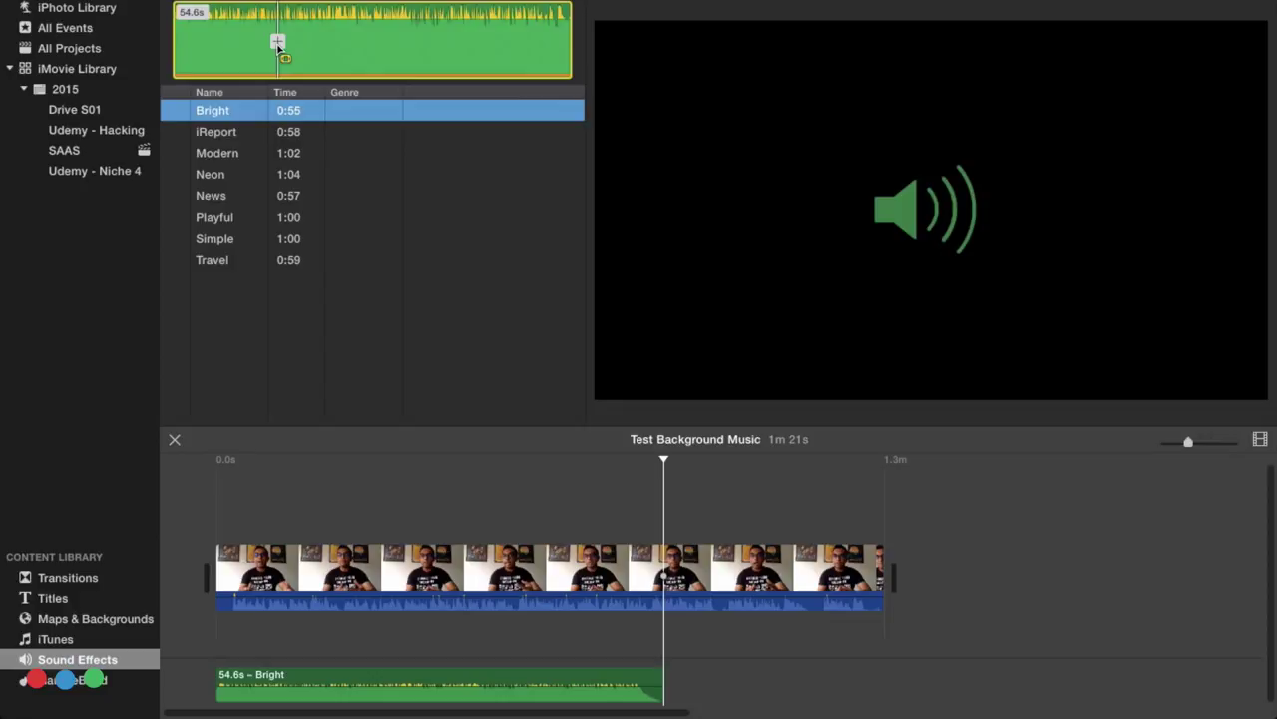
{"action": "key", "text": "super+z"}
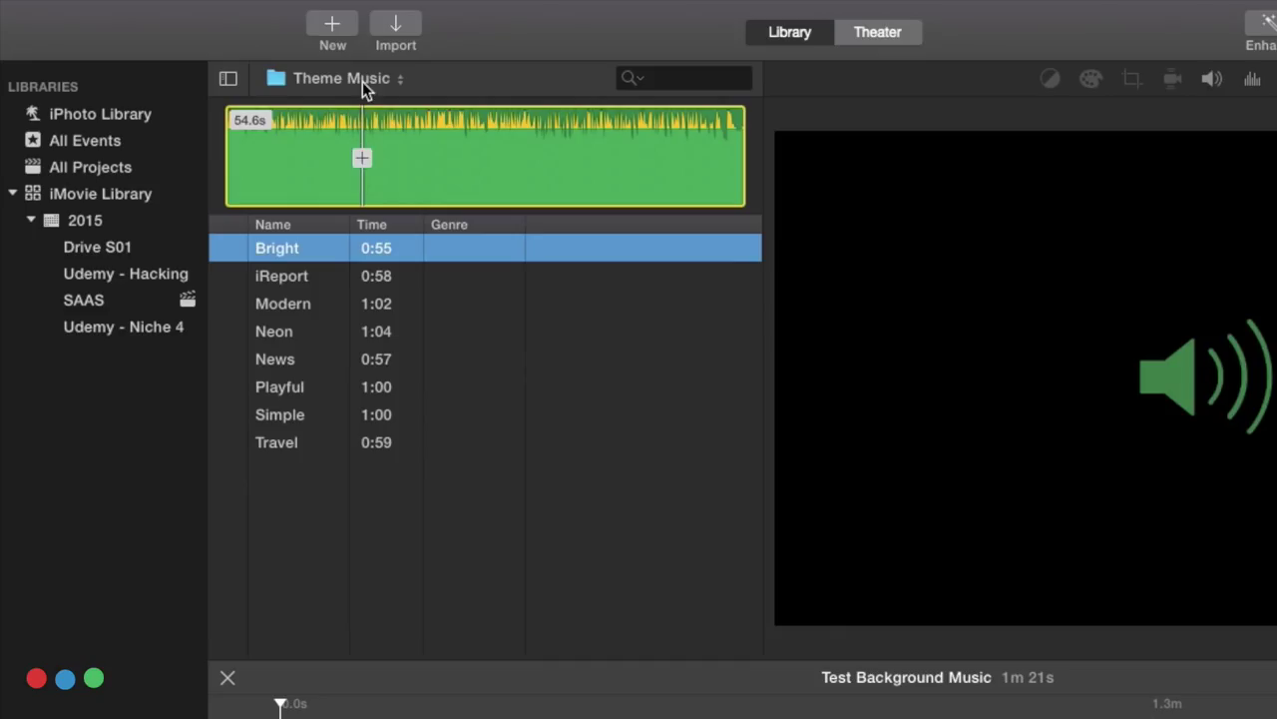
{"action": "left_click", "coordinate": [362, 82]}
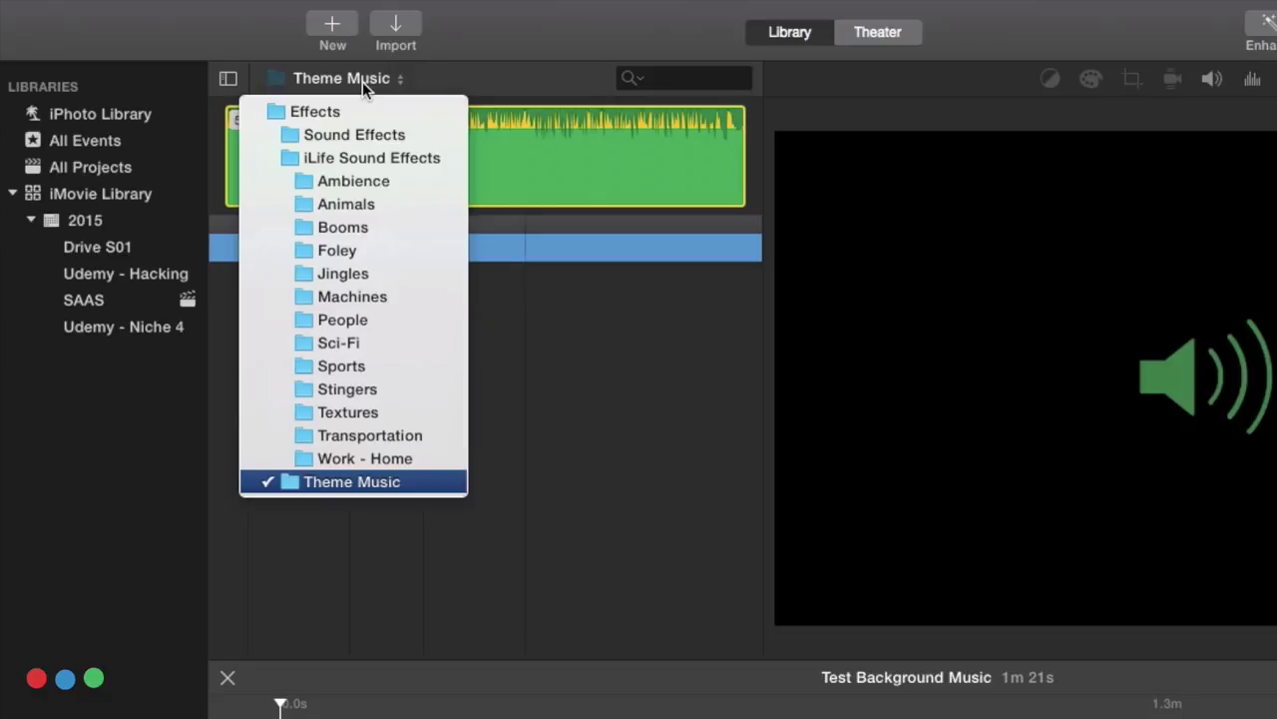
- Open the Jingles folder, browse it, and preview 44th Street Medium and 44th Street Short
{"action": "left_click", "coordinate": [362, 272]}
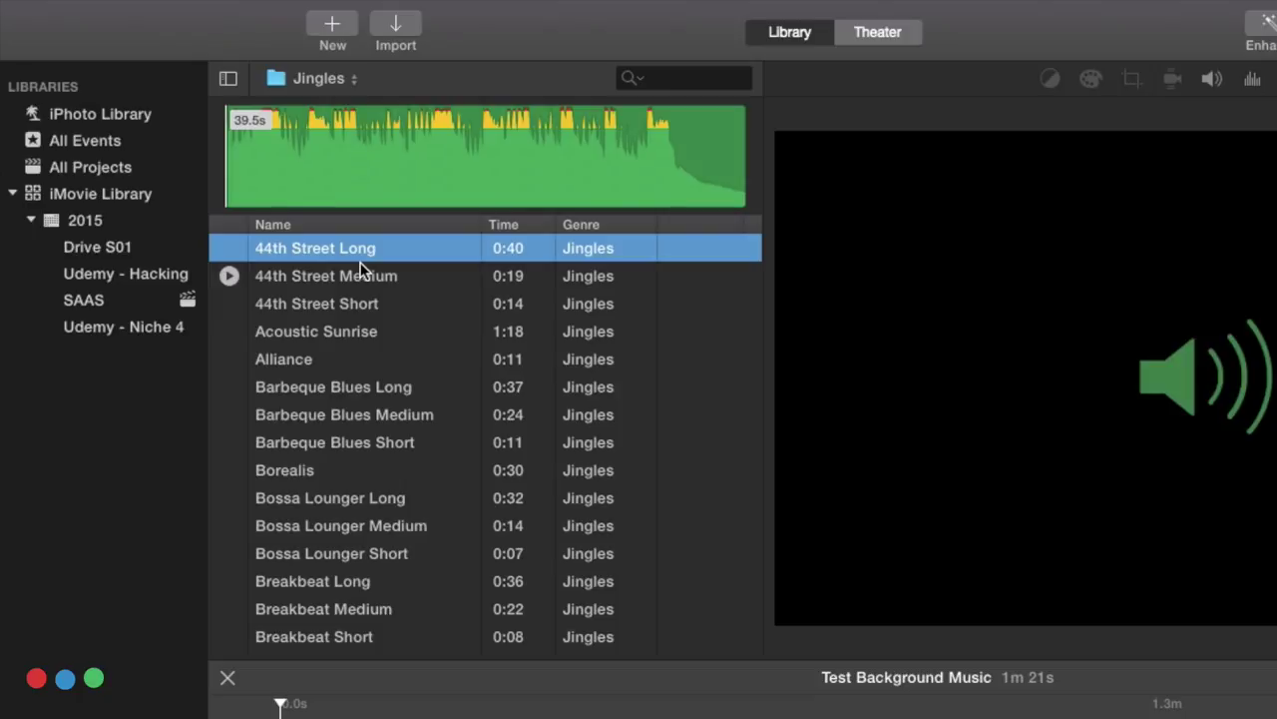
{"action": "scroll", "coordinate": [361, 271], "scroll_direction": "down", "scroll_amount": 2}
{"action": "scroll", "coordinate": [333, 470], "scroll_direction": "down", "scroll_amount": 10}
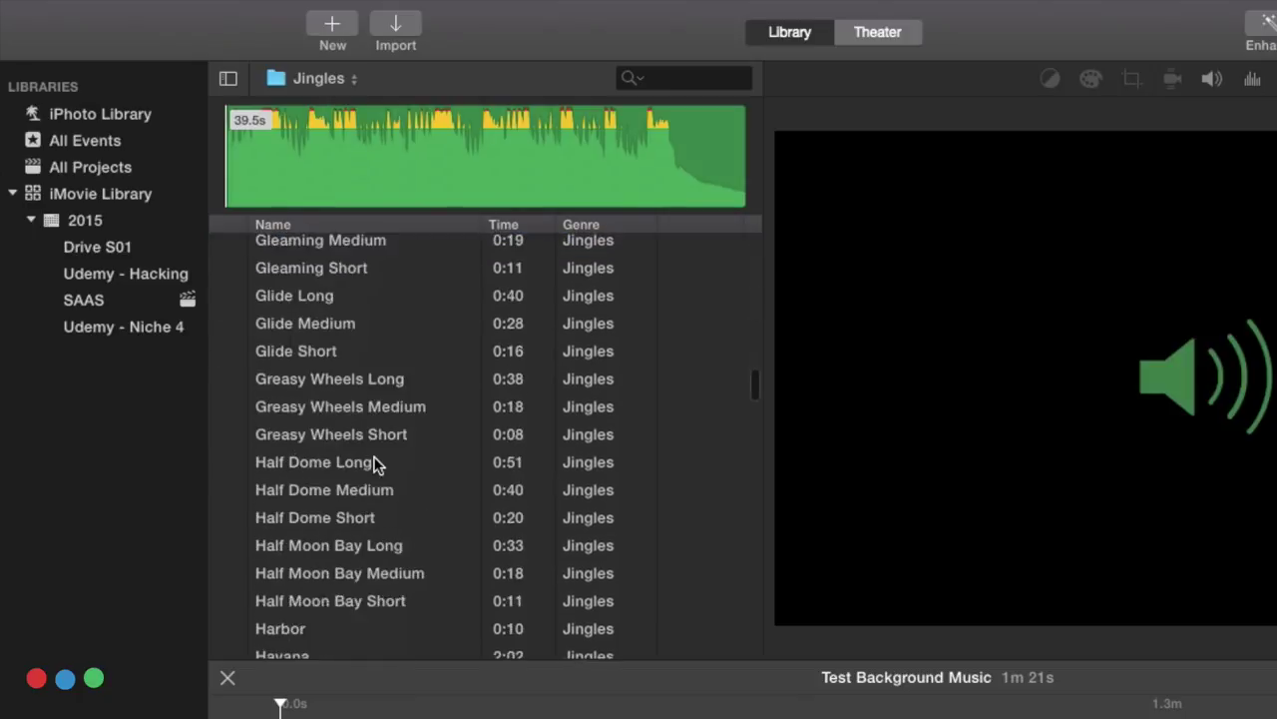
{"action": "scroll", "coordinate": [373, 465], "scroll_direction": "down", "scroll_amount": 10}
{"action": "scroll", "coordinate": [419, 425], "scroll_direction": "down", "scroll_amount": 8}
{"action": "scroll", "coordinate": [377, 464], "scroll_direction": "down", "scroll_amount": 10}
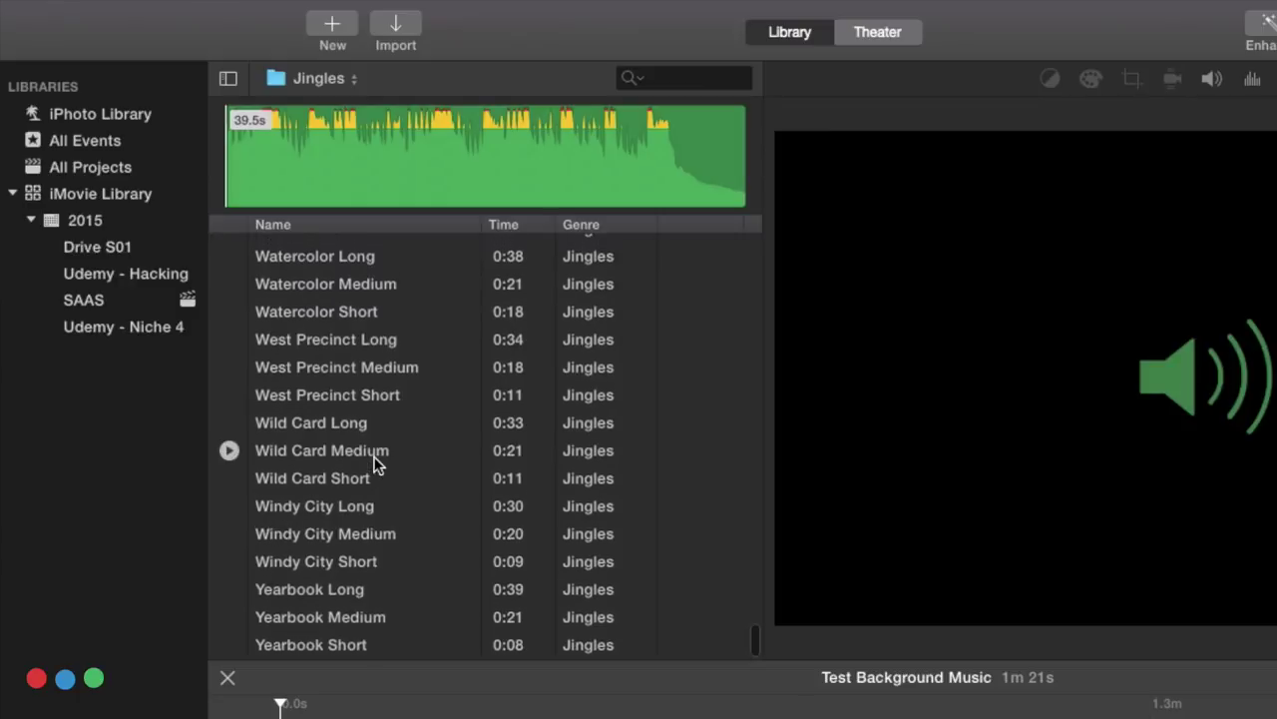
{"action": "scroll", "coordinate": [375, 463], "scroll_direction": "up", "scroll_amount": 10}
{"action": "scroll", "coordinate": [378, 465], "scroll_direction": "up", "scroll_amount": 10}
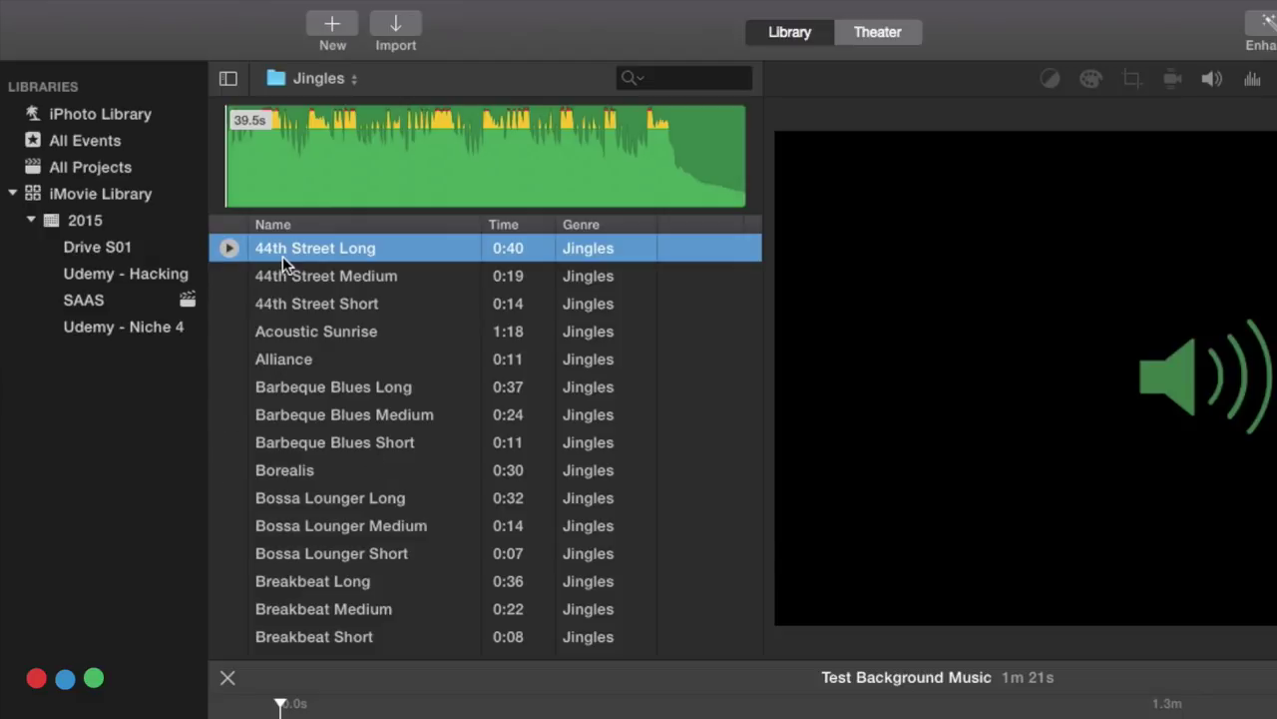
{"action": "left_click", "coordinate": [334, 274]}
{"action": "left_click", "coordinate": [339, 301]}
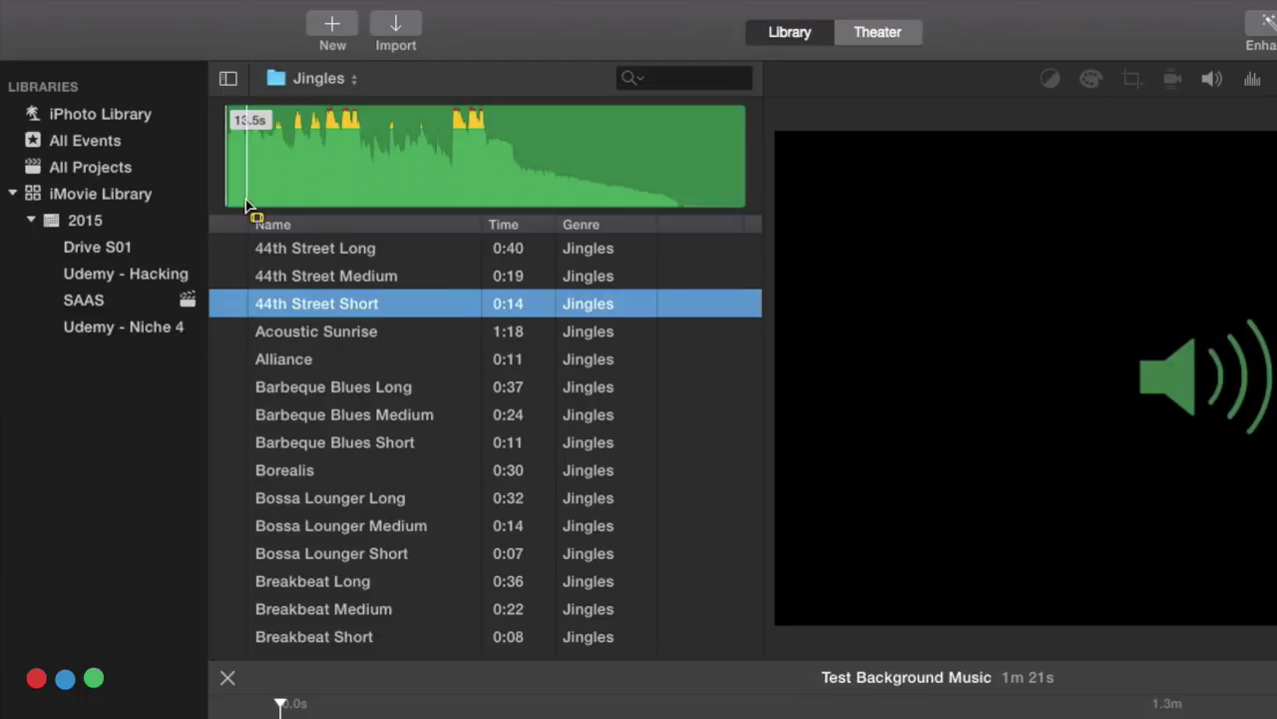
- After previewing 44th Street Long, add the whole Acoustic Sunrise jingle to the movie
{"action": "left_click", "coordinate": [284, 251]}
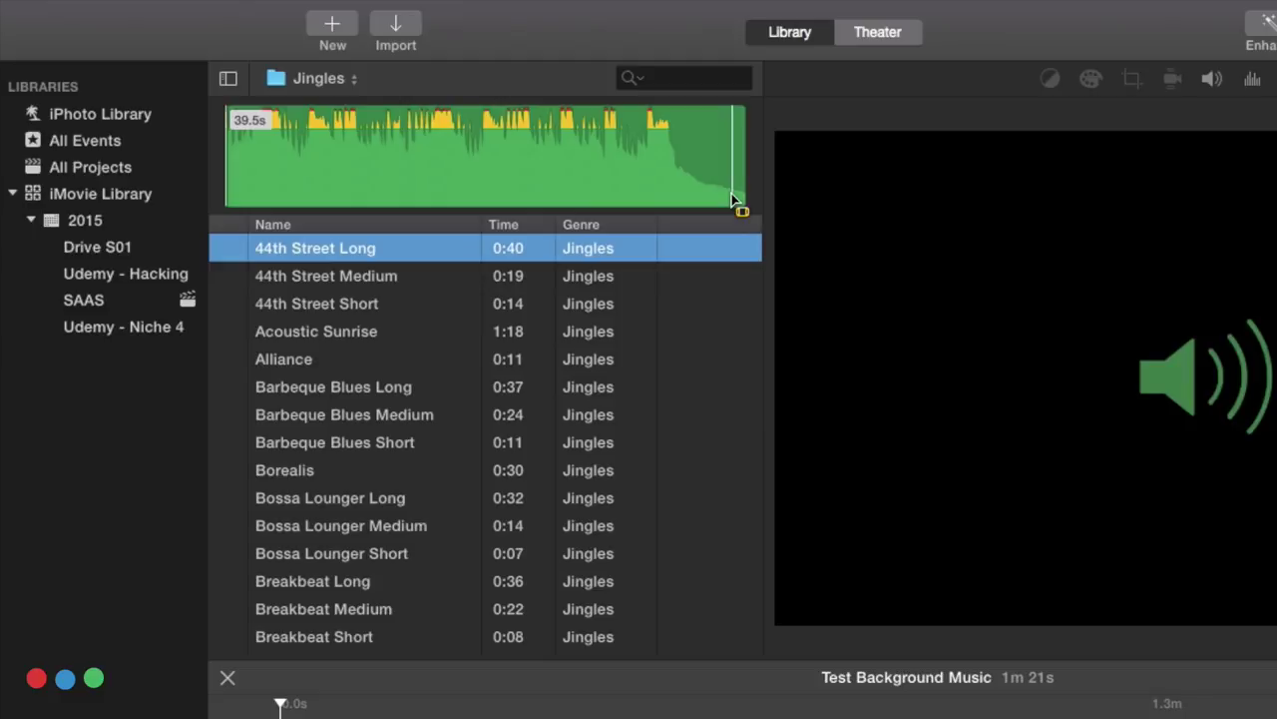
{"action": "left_click", "coordinate": [295, 332]}
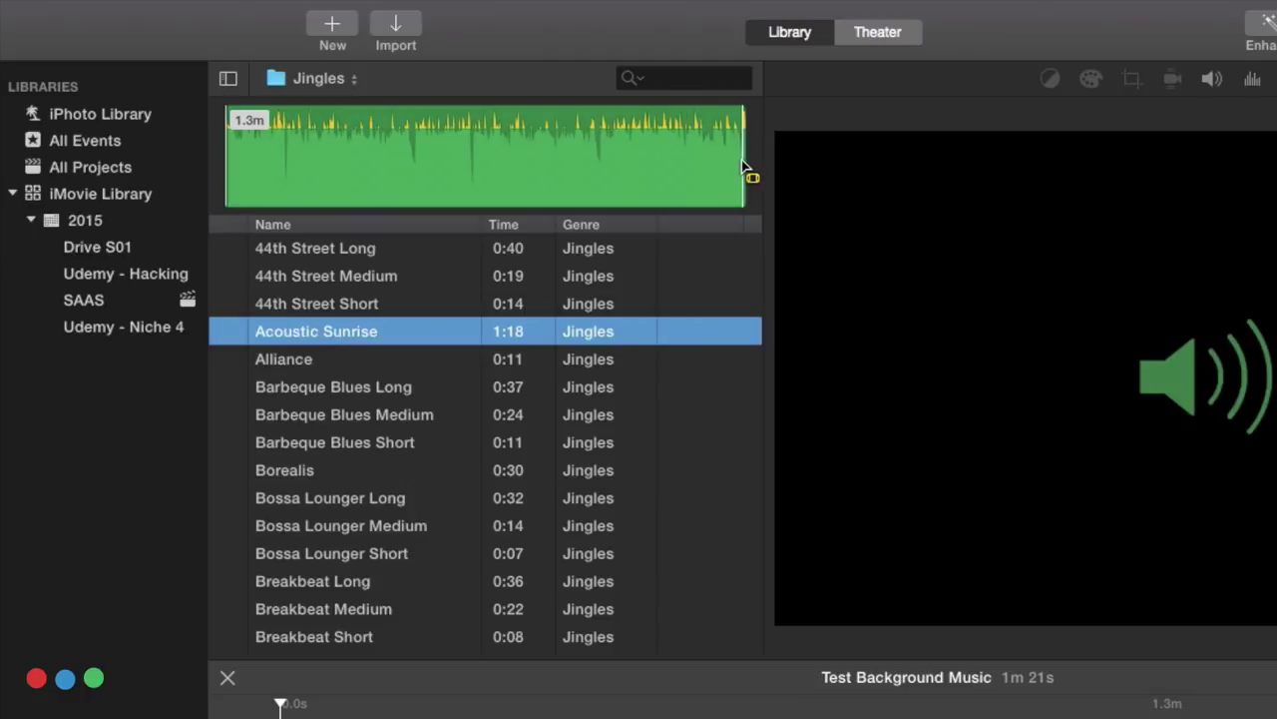
{"action": "left_click", "coordinate": [328, 170]}
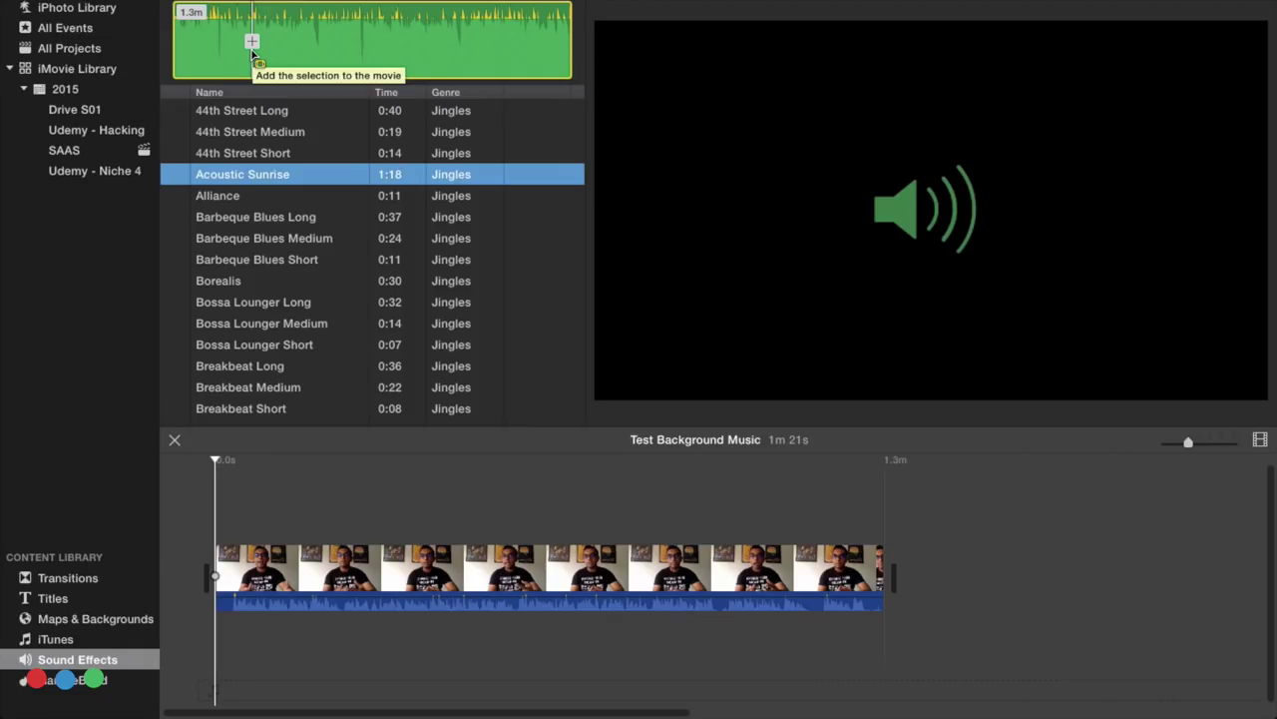
{"action": "left_click", "coordinate": [251, 48]}
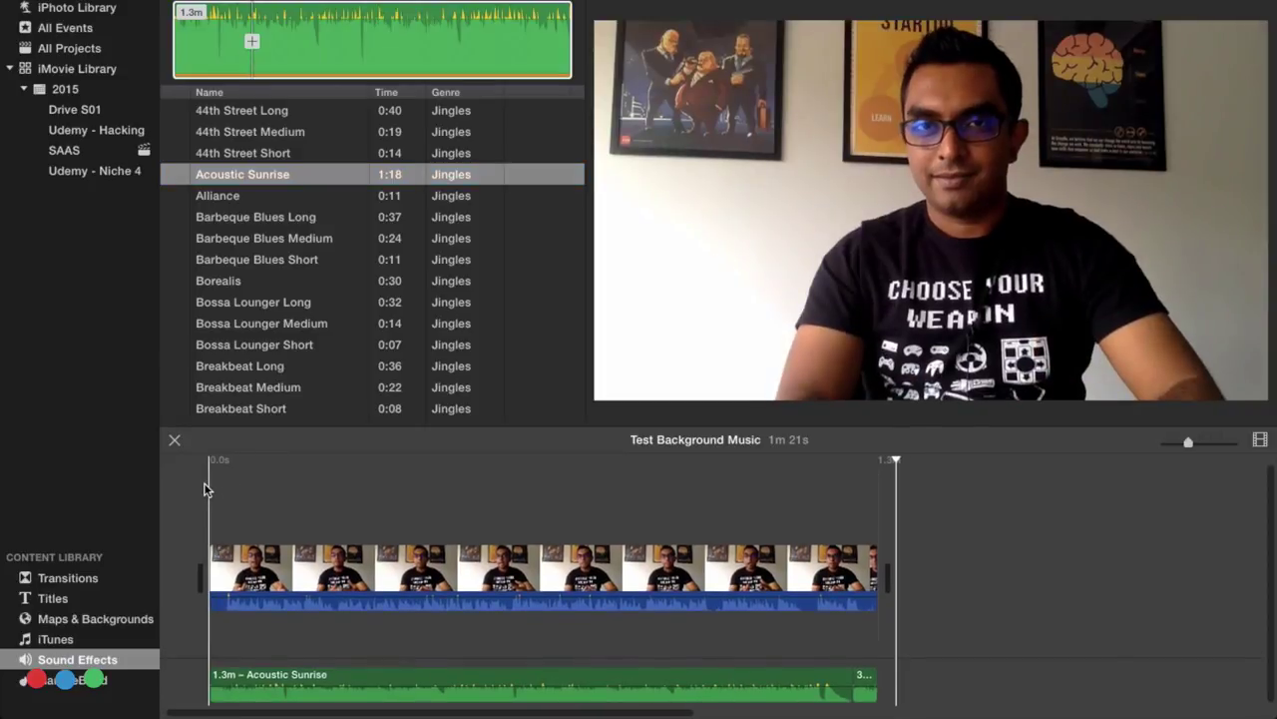
{"action": "left_click", "coordinate": [204, 483]}
- Play the movie and adjust Acoustic Sunrise's volume, down to 35% then back to about 89%
{"action": "key", "text": "space"}
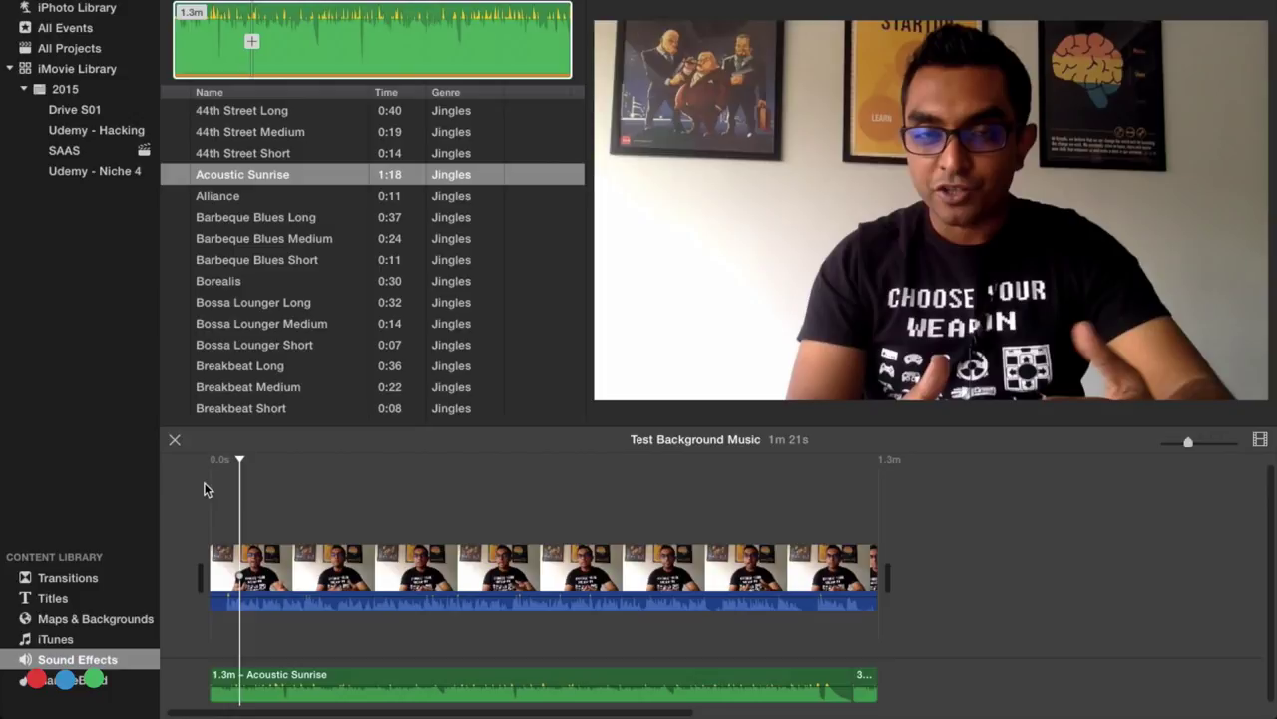
{"action": "mouse_move", "coordinate": [449, 684]}
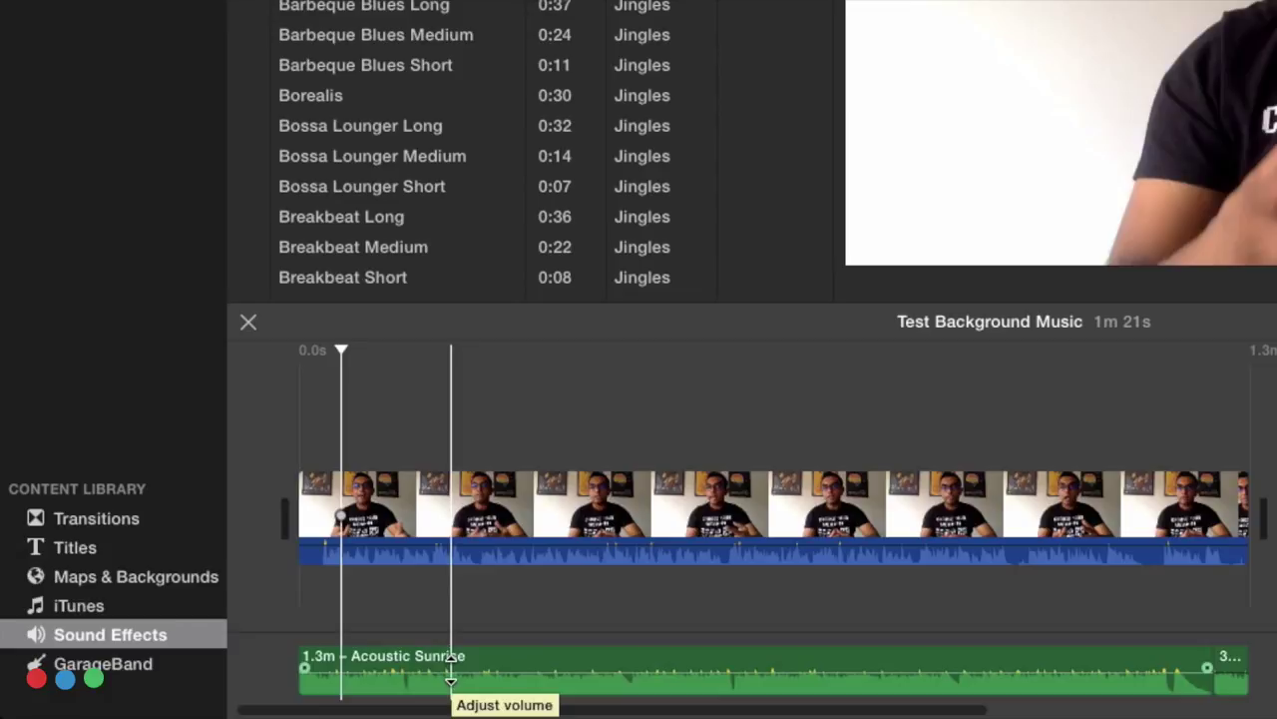
{"action": "left_click", "coordinate": [451, 678]}
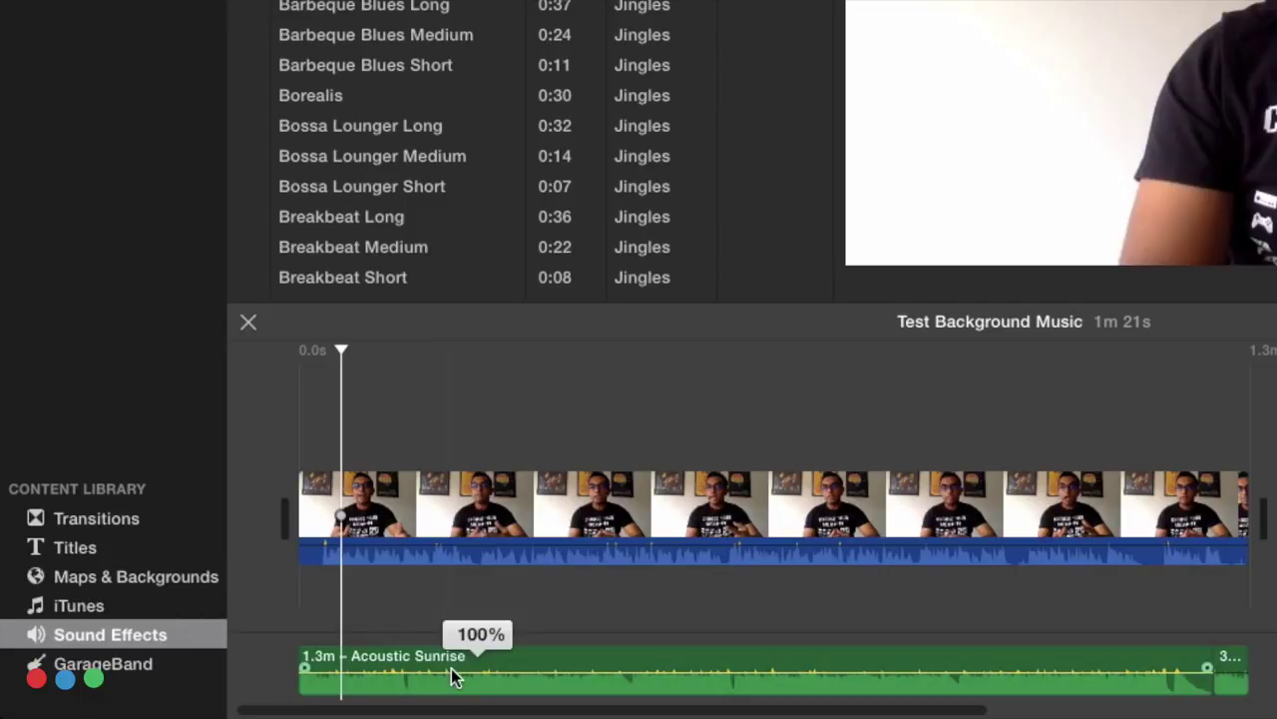
{"action": "left_click_drag", "start_coordinate": [451, 668], "coordinate": [451, 678]}
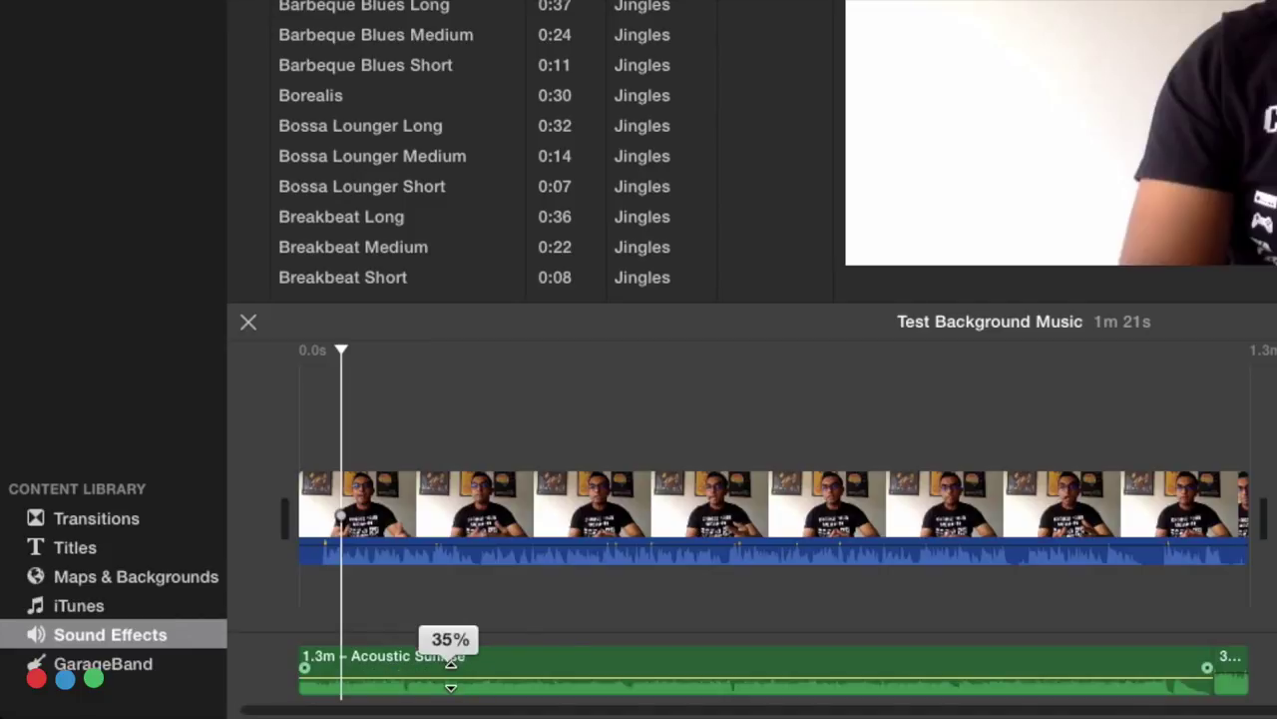
{"action": "left_click_drag", "start_coordinate": [451, 679], "coordinate": [451, 668]}
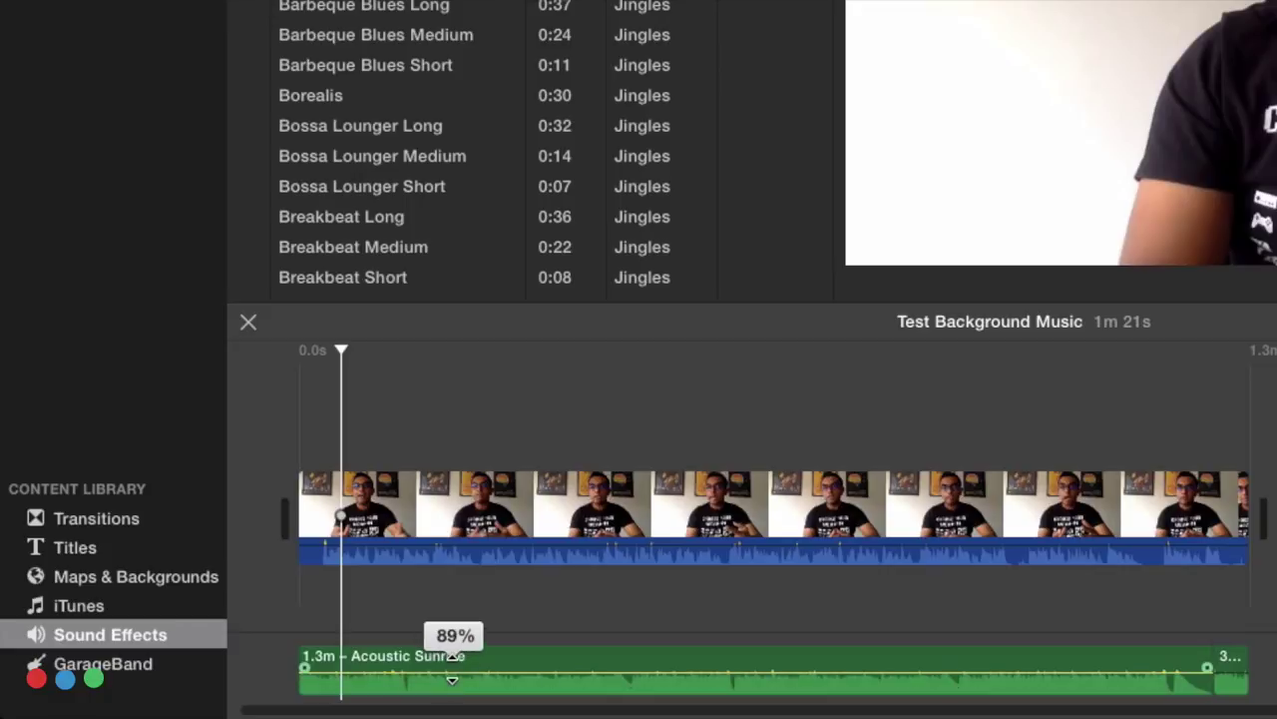
{"action": "key", "text": "super+z"}
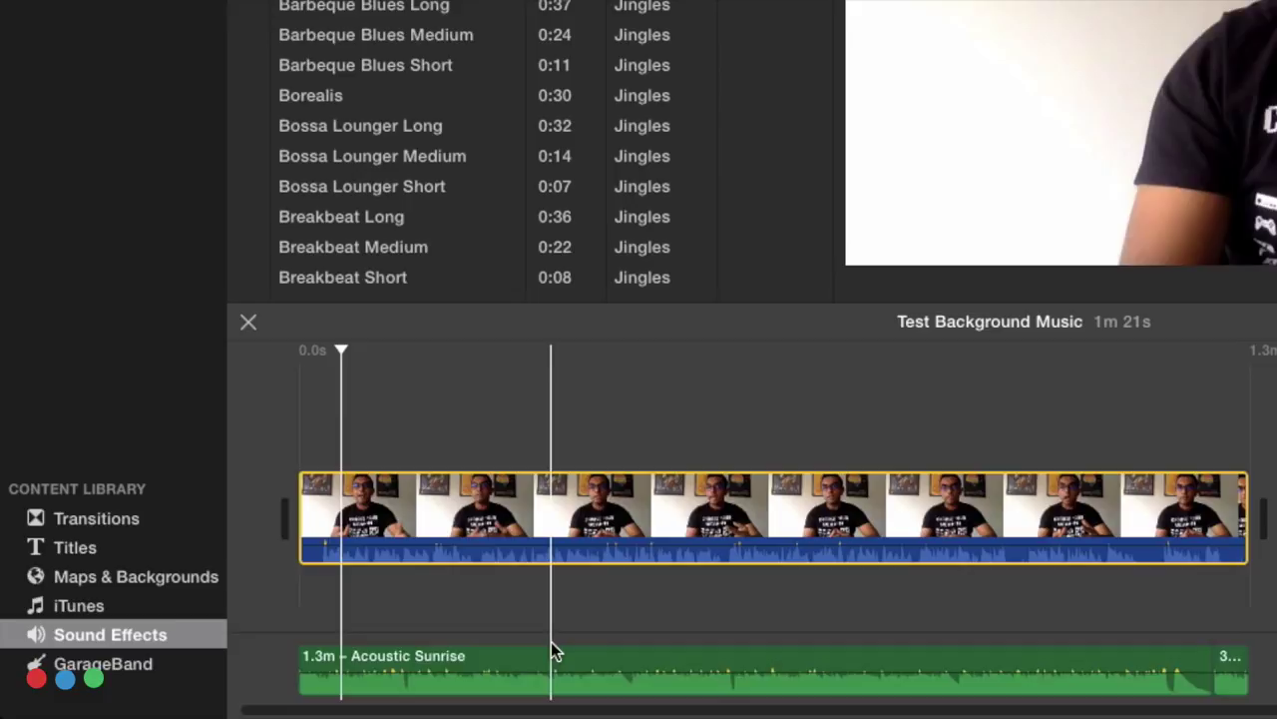
- Turn on 'Lower volume of other clips' in the video clip's Volume settings
{"action": "left_click", "coordinate": [572, 532]}
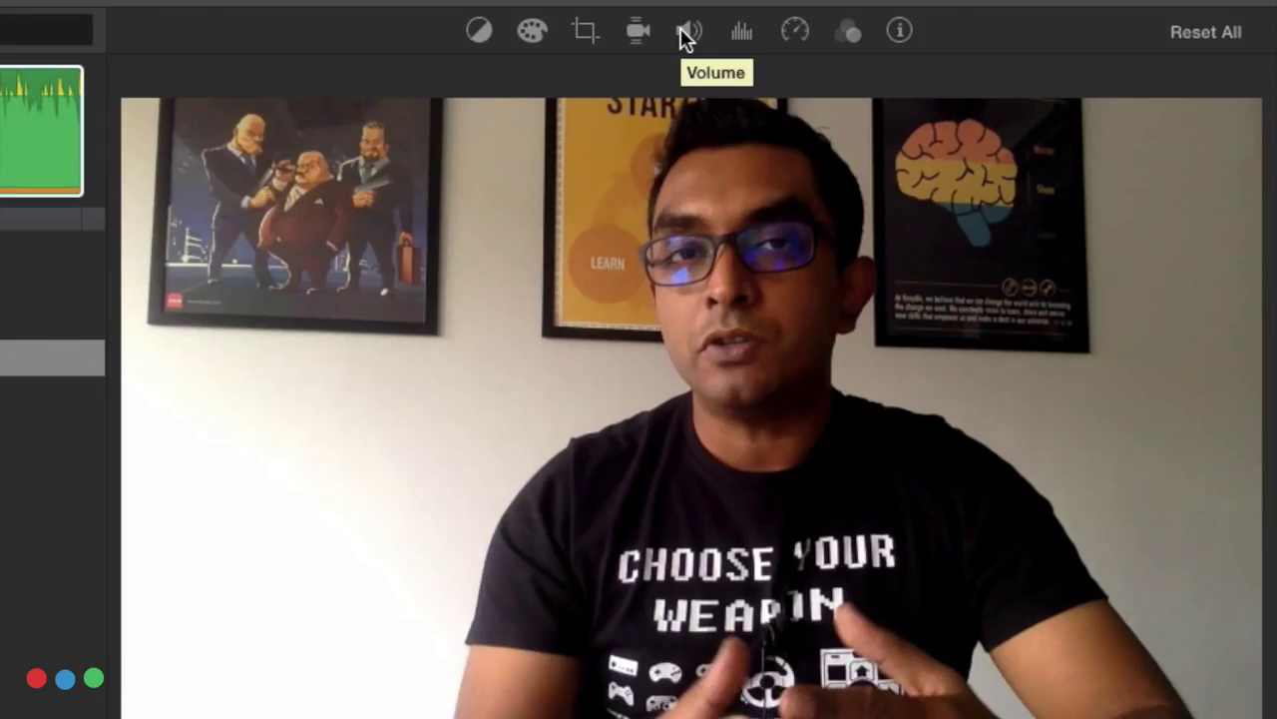
{"action": "left_click", "coordinate": [685, 33]}
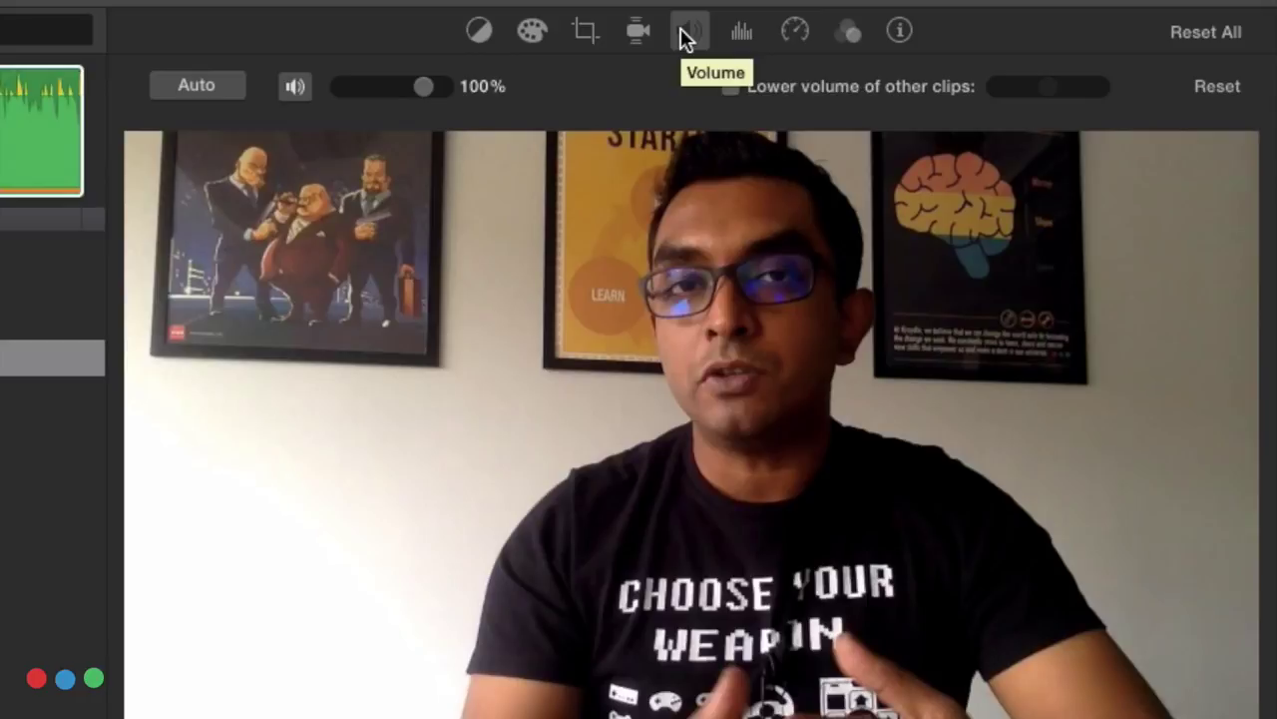
{"action": "left_click", "coordinate": [731, 87]}
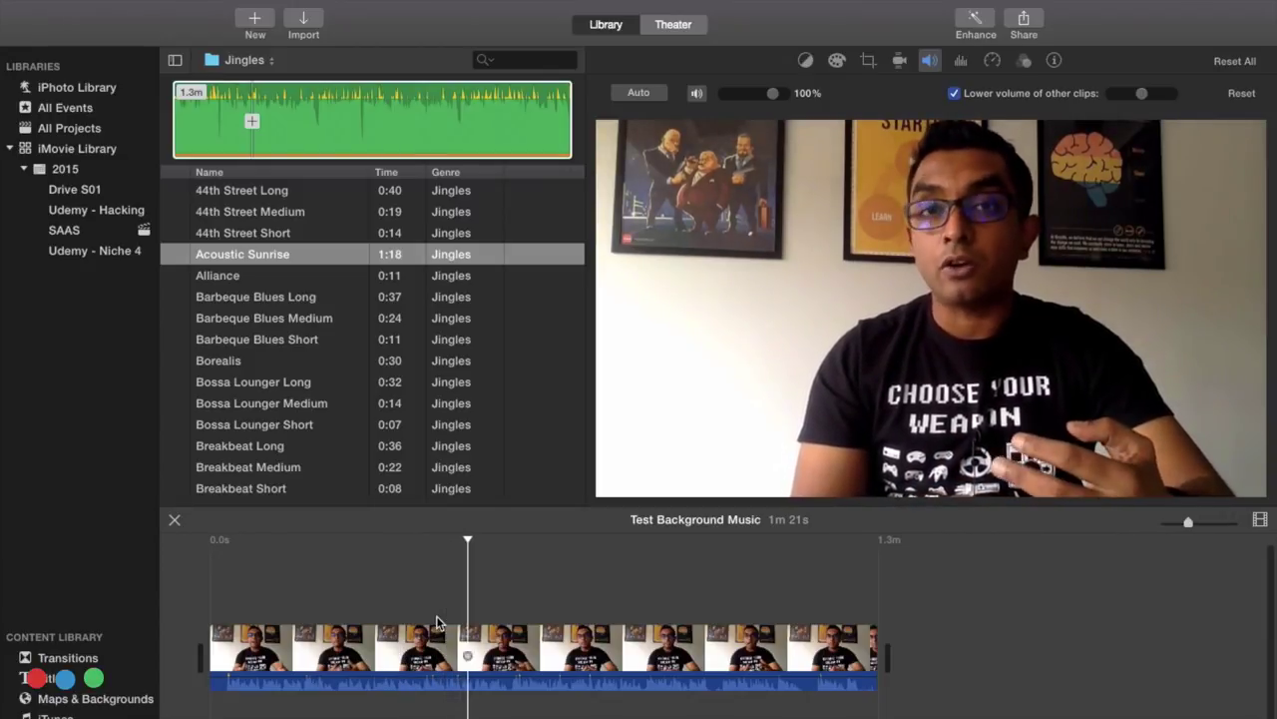
{"action": "left_click", "coordinate": [441, 644]}
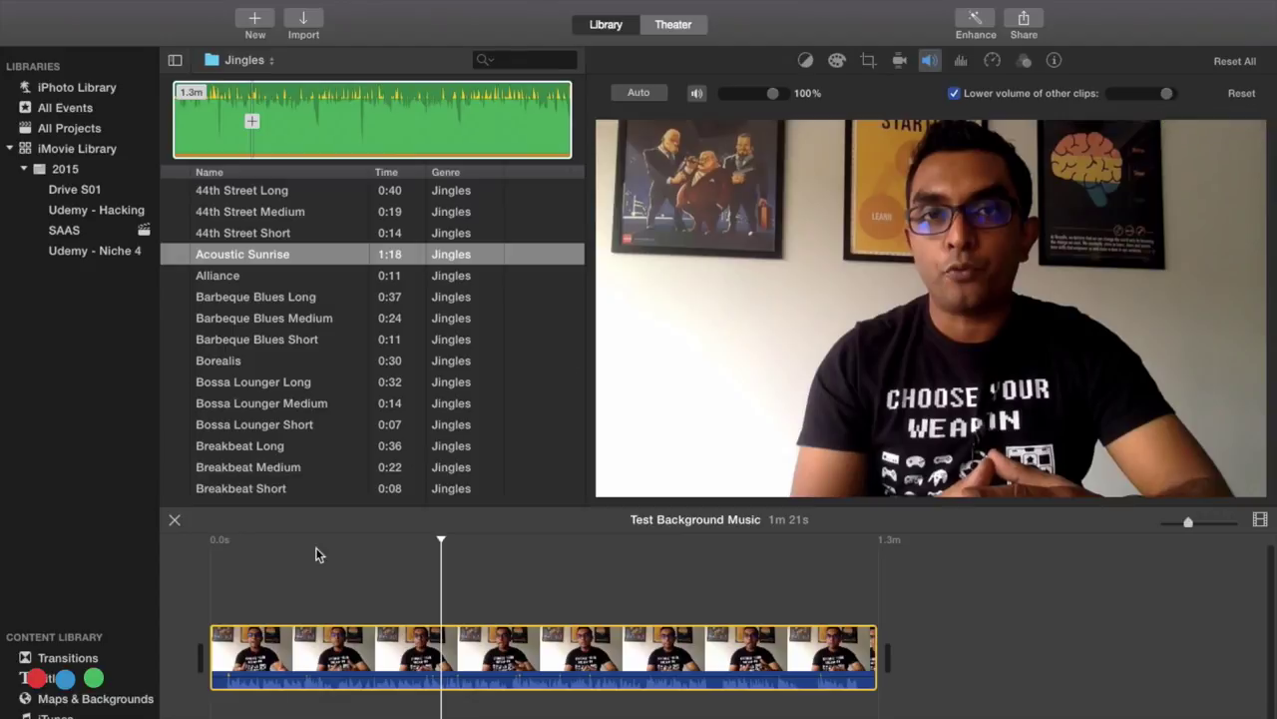
{"action": "left_click", "coordinate": [207, 603]}
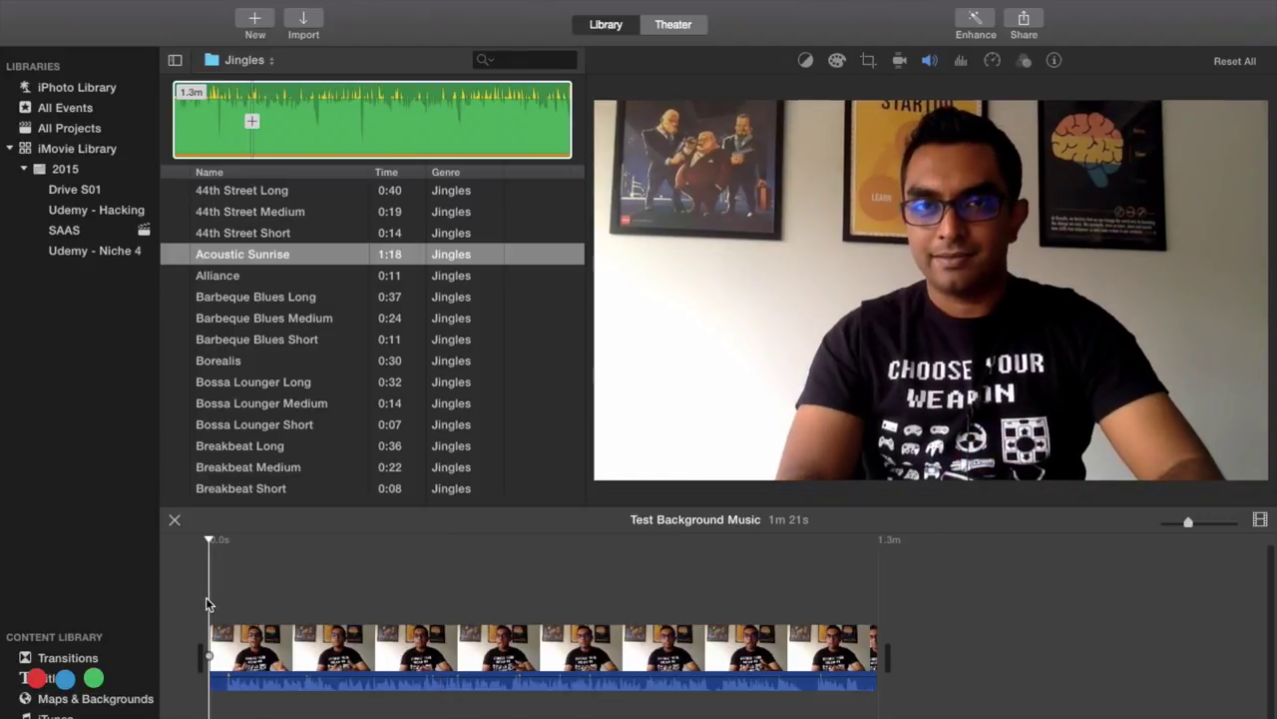
- Drag the 4-second Soft Edge title from Titles onto the timeline ahead of the video clip
{"action": "left_click", "coordinate": [40, 678]}
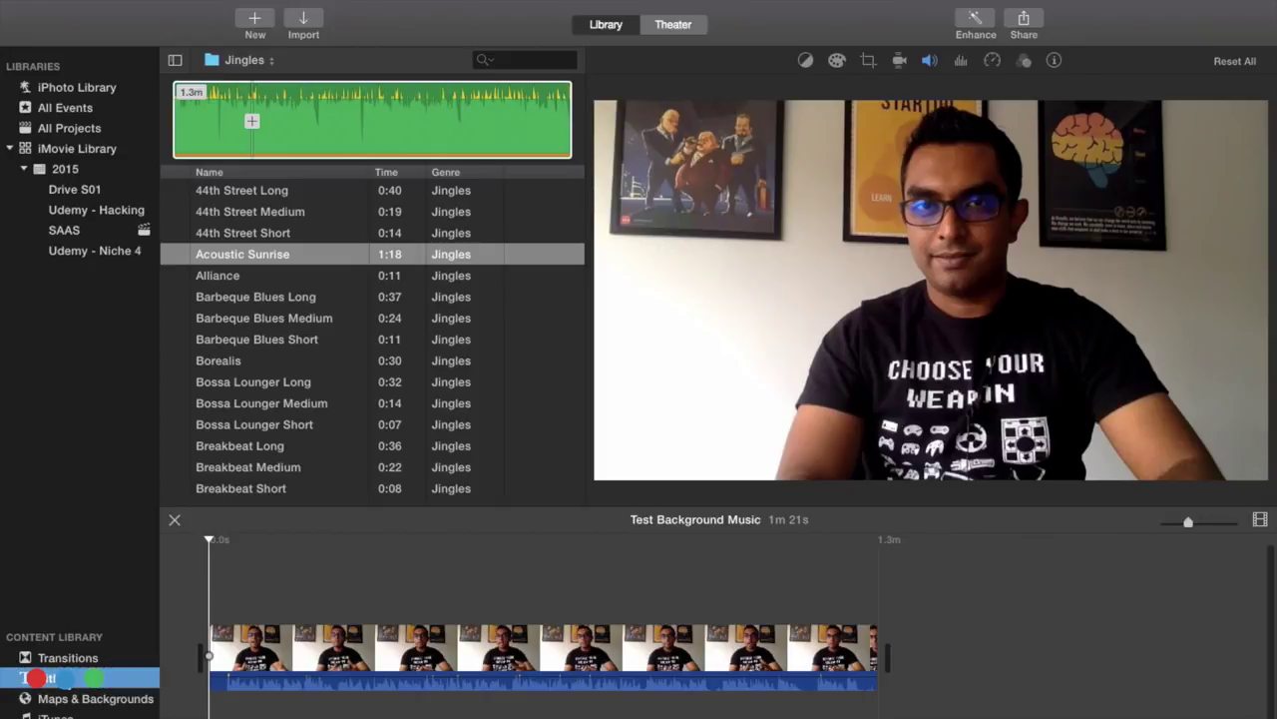
{"action": "left_click_drag", "start_coordinate": [300, 172], "coordinate": [211, 570]}
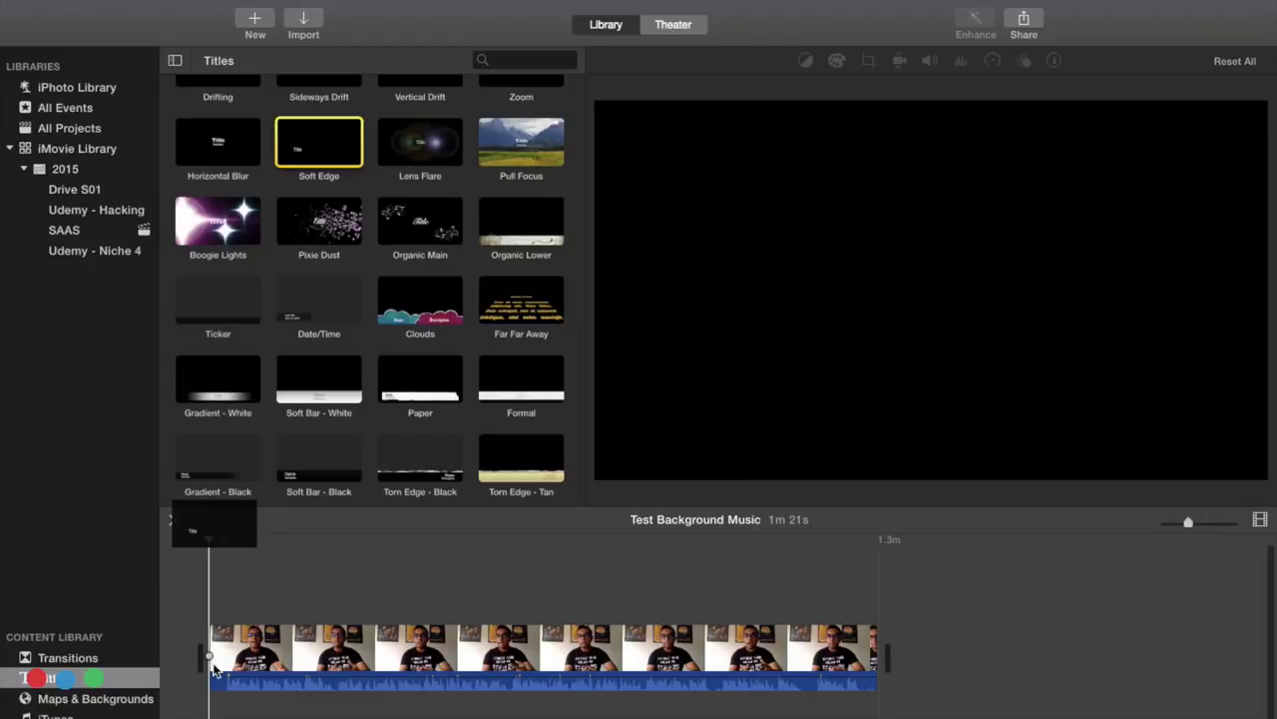
{"action": "left_click_drag", "start_coordinate": [209, 644], "coordinate": [214, 667]}
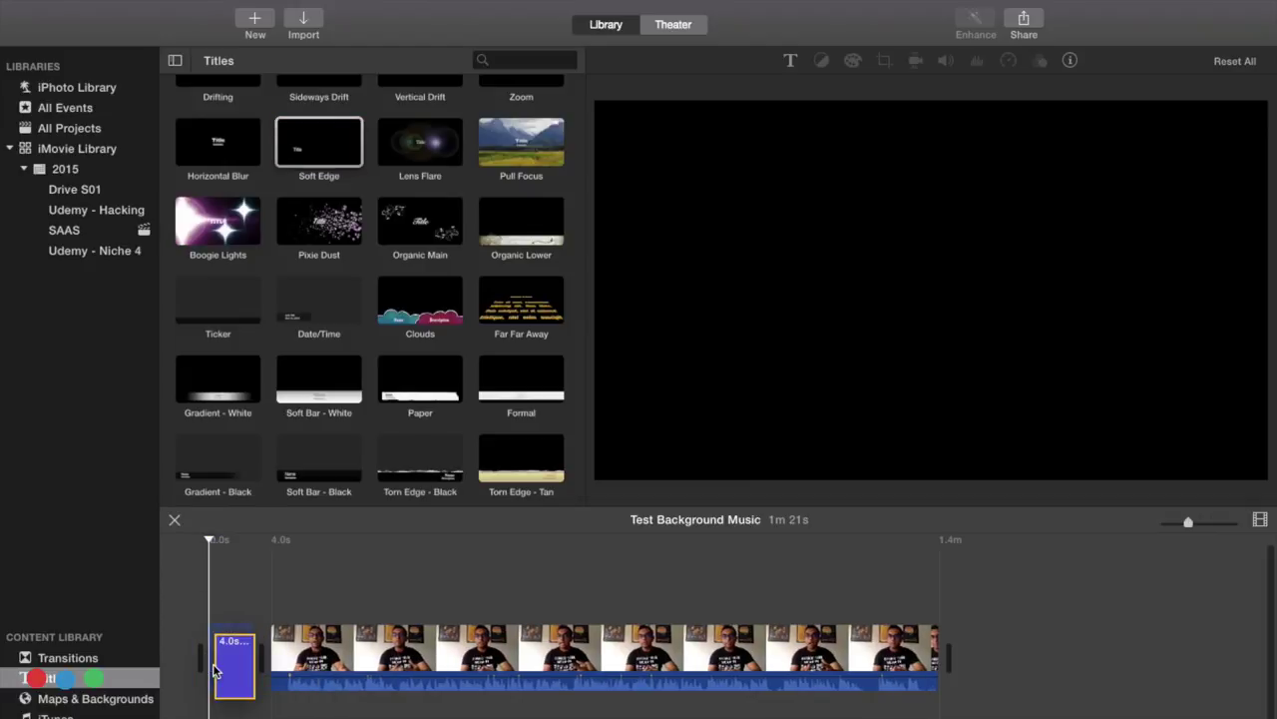